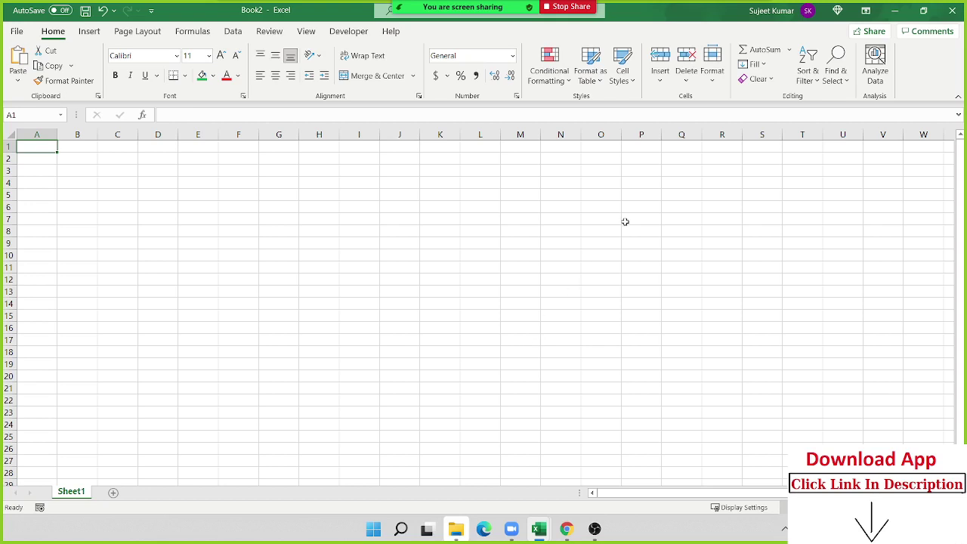
# - Mute the other meeting participant and close the participants window
pyautogui.moveTo(438, 9)
pyautogui.click(437, 20)
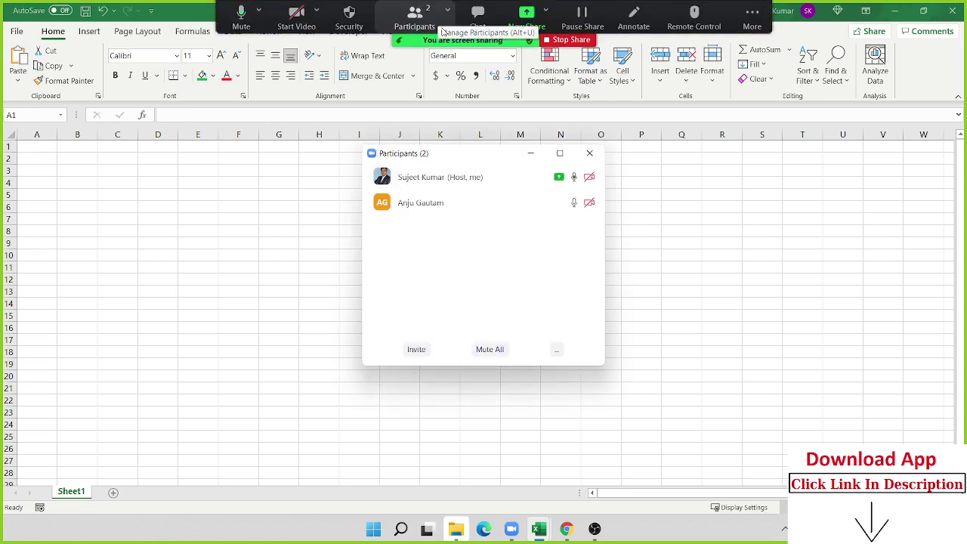
pyautogui.click(580, 204)
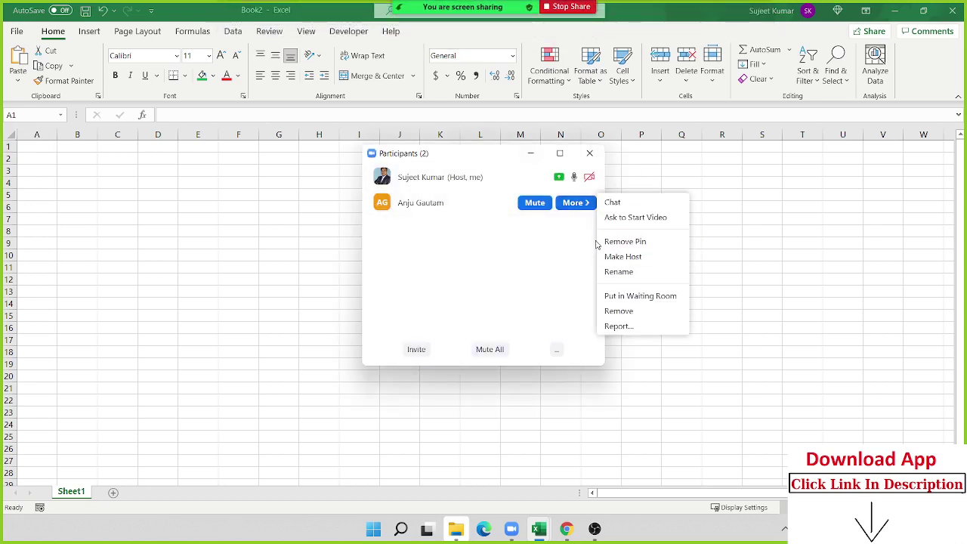
pyautogui.click(590, 155)
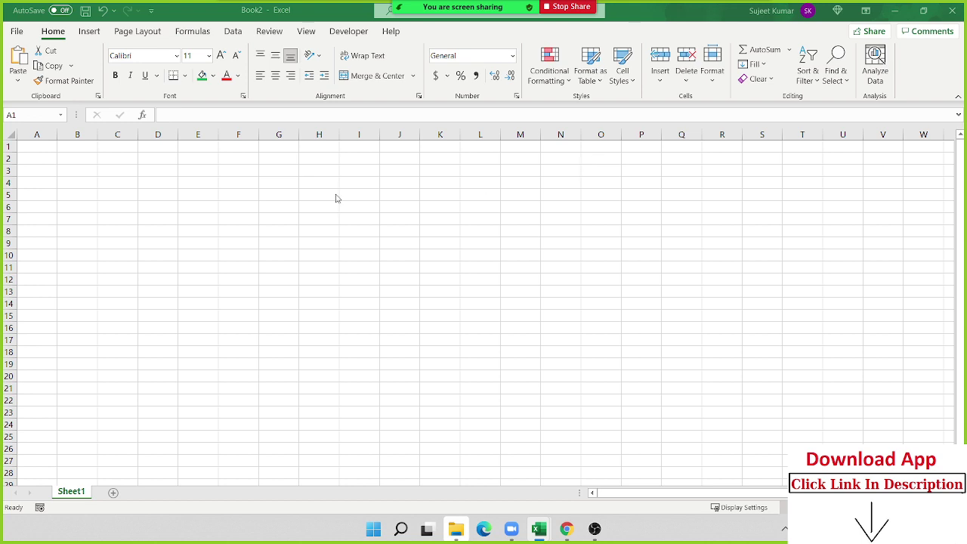
# - Zoom in on the blank sheet, widen column A, and select cell A1
pyautogui.keyDown('ctrl'); pyautogui.scroll(5, 336, 200); pyautogui.keyUp('ctrl')
pyautogui.keyDown('ctrl'); pyautogui.scroll(1, 309, 263); pyautogui.keyUp('ctrl')
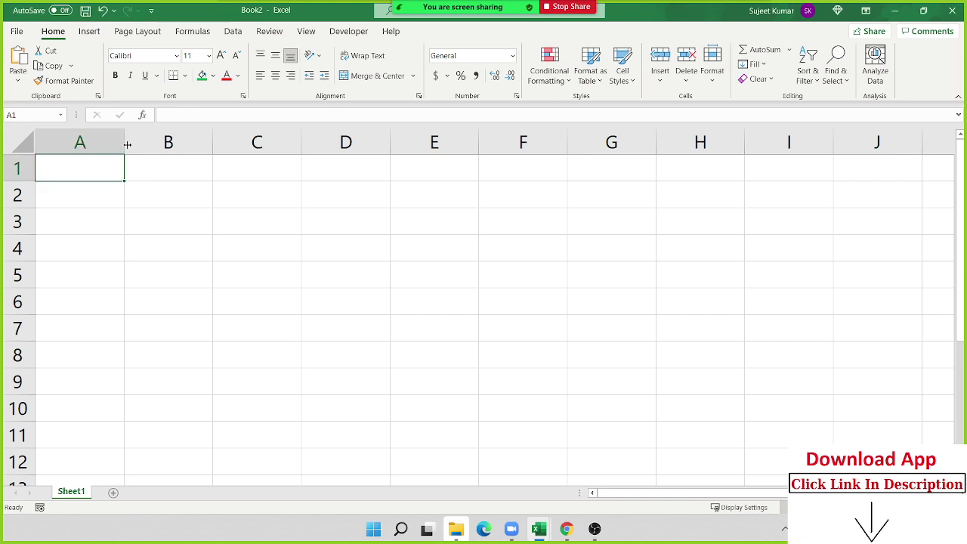
pyautogui.moveTo(124, 145); pyautogui.dragTo(181, 148)
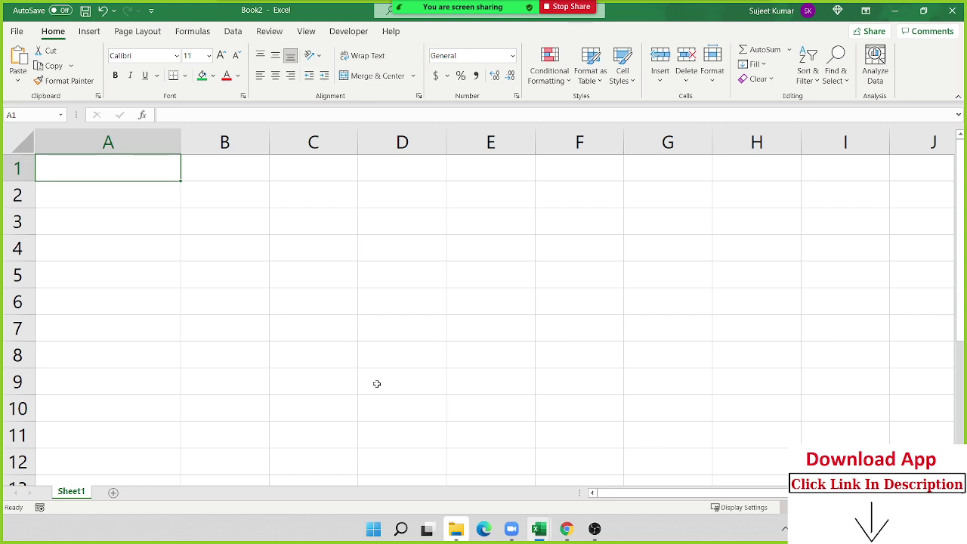
pyautogui.click(414, 9)
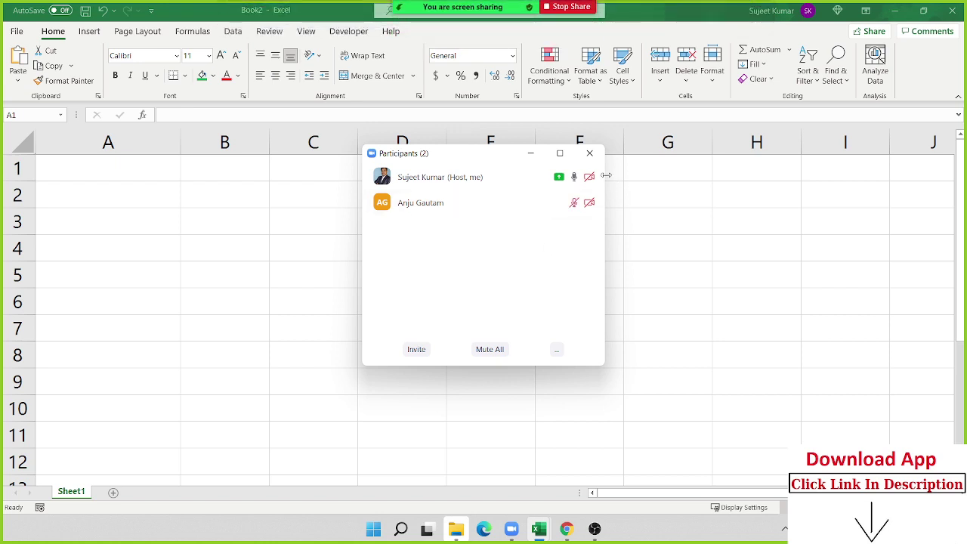
pyautogui.click(589, 152)
pyautogui.click(148, 172)
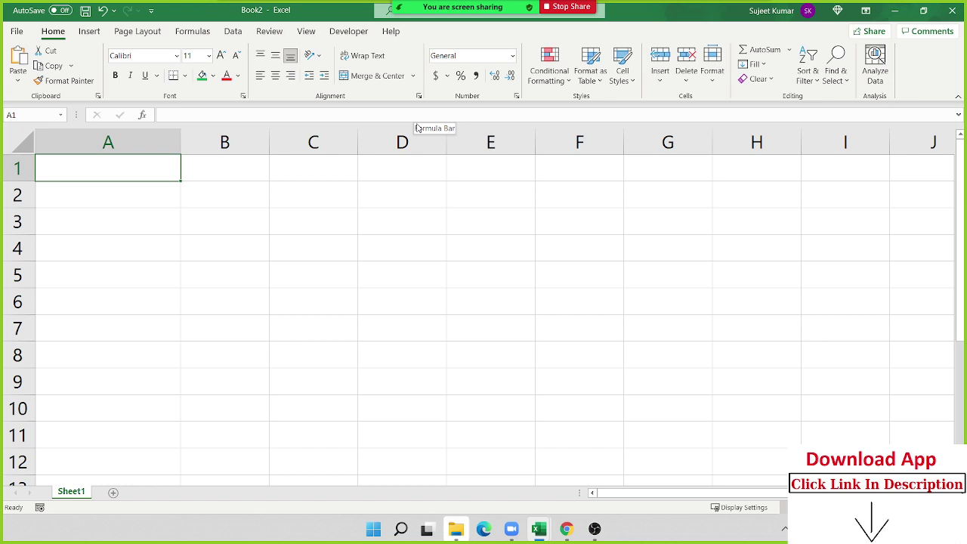
# - Enter the date 6/30 in cell A1
pyautogui.write('6')
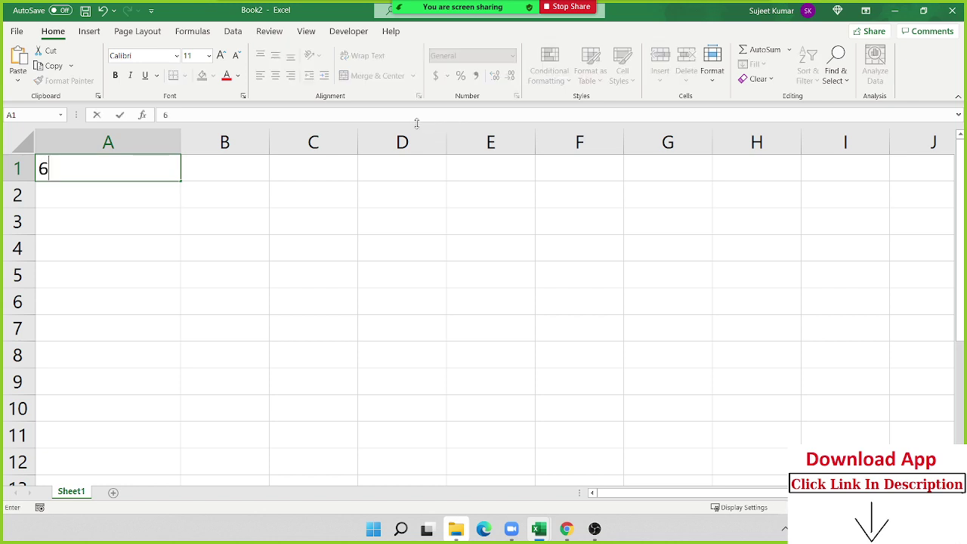
pyautogui.write('/30')
pyautogui.write('/20')
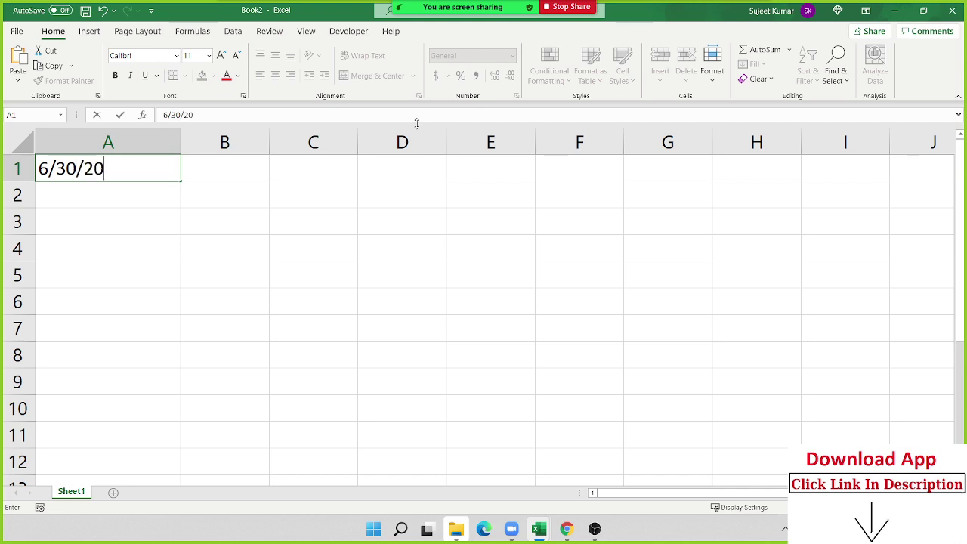
pyautogui.write('20')
pyautogui.press('BackSpace')
pyautogui.press('BackSpace')
pyautogui.press('BackSpace')
pyautogui.press('BackSpace')
pyautogui.press('BackSpace')
pyautogui.press('Return')
pyautogui.press('Up')
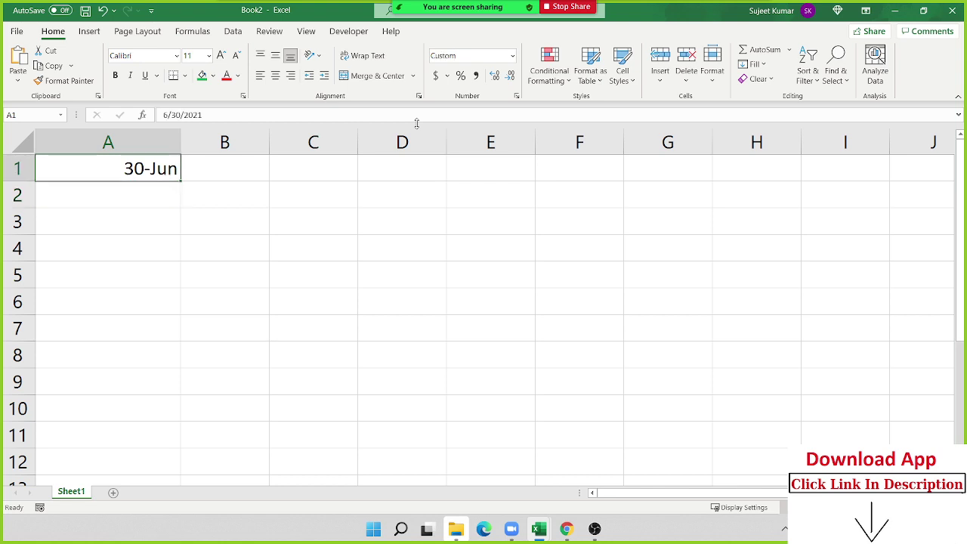
# - Apply the 14-Mar-12 date format to A1 so it shows 30-Jun-21
pyautogui.click(516, 96)
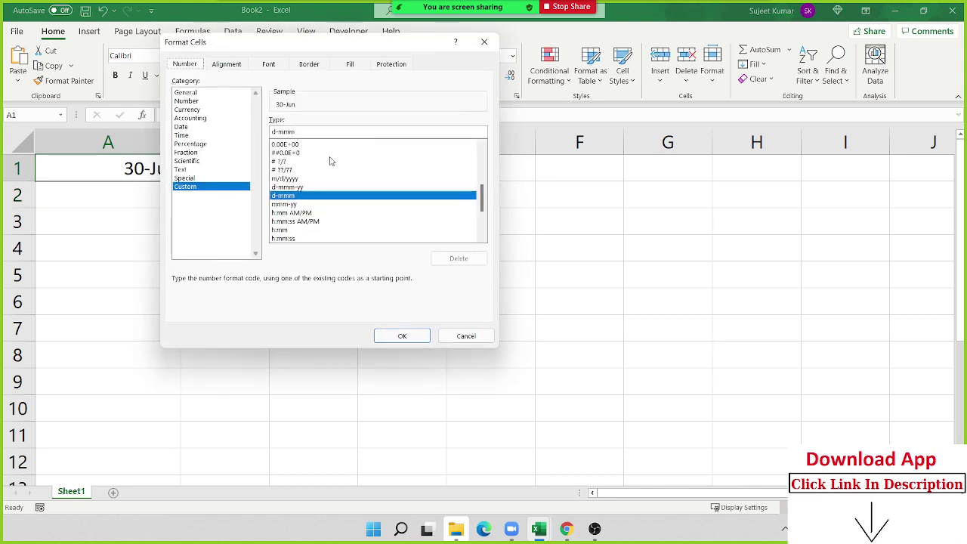
pyautogui.click(177, 127)
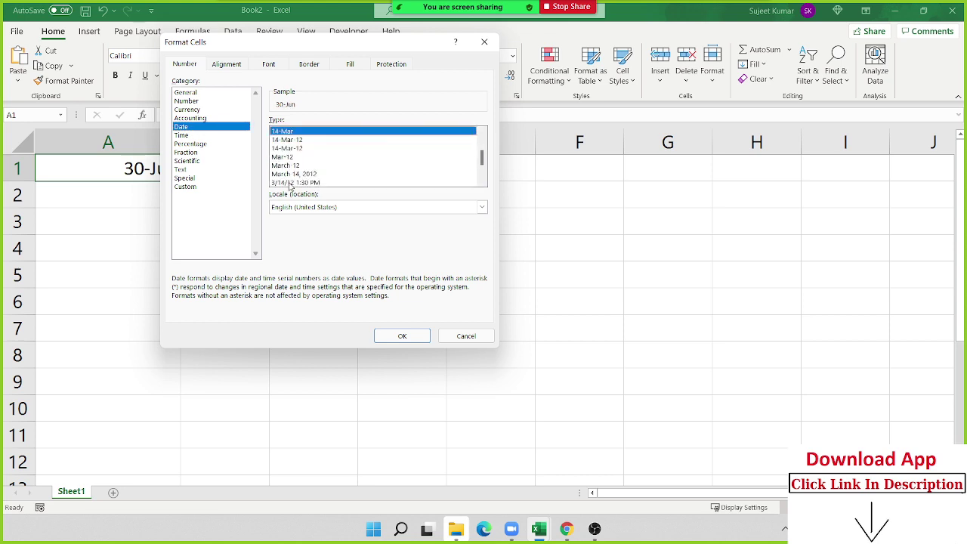
pyautogui.click(291, 140)
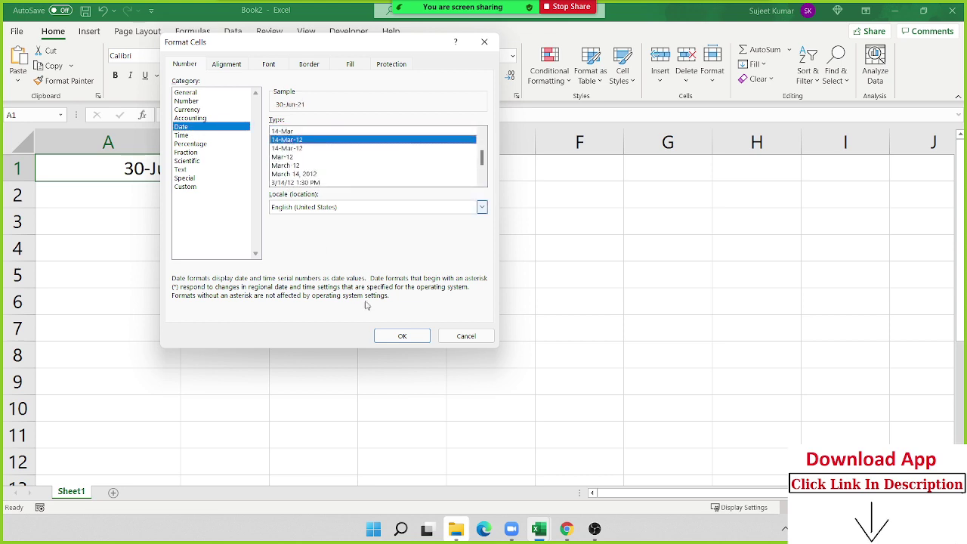
pyautogui.click(400, 339)
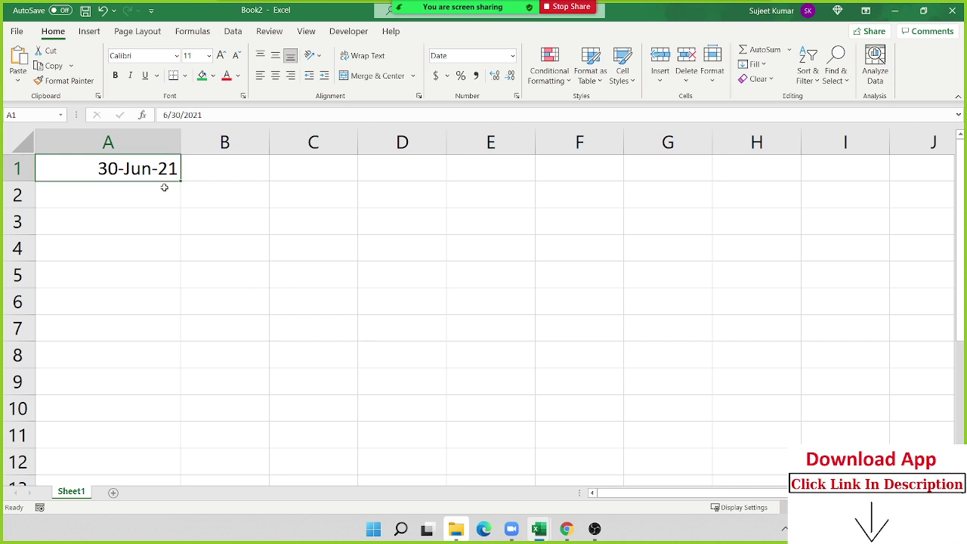
pyautogui.click(164, 225)
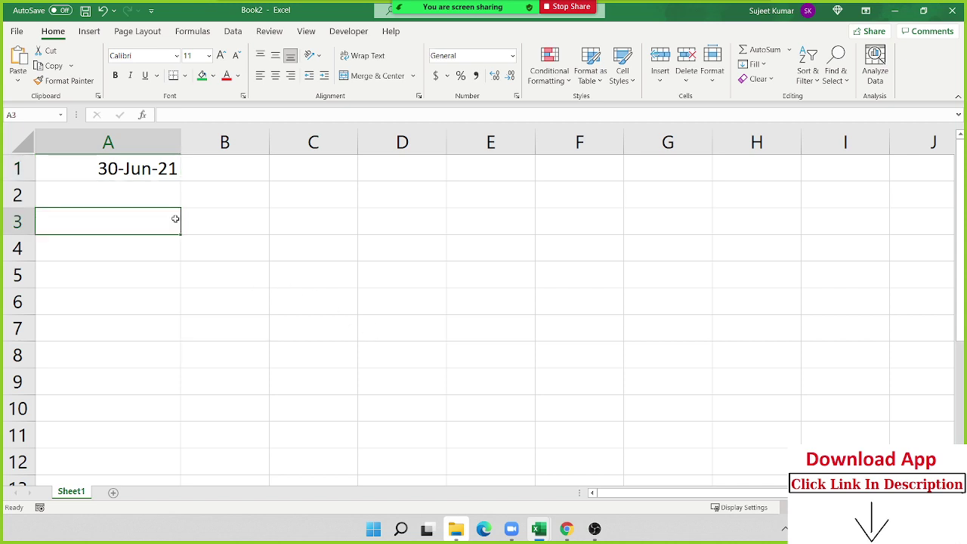
# - Enter =TODAY() in cell A3 to show today's date
pyautogui.write('=to')
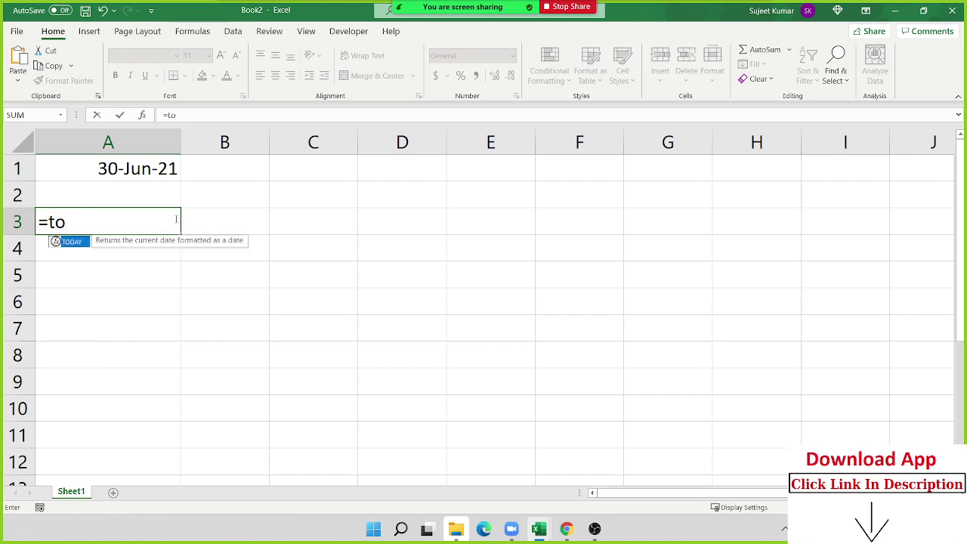
pyautogui.press('Tab')
pyautogui.press('Return')
pyautogui.click(176, 221)
pyautogui.press('Right')
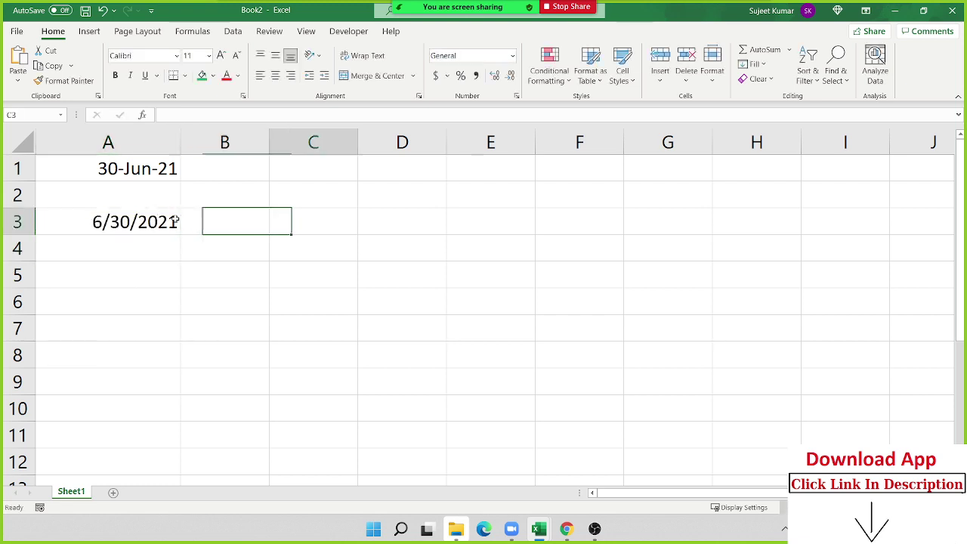
pyautogui.press('Right')
pyautogui.press('Down')
pyautogui.press('Down')
pyautogui.press('Left')
pyautogui.press('Left')
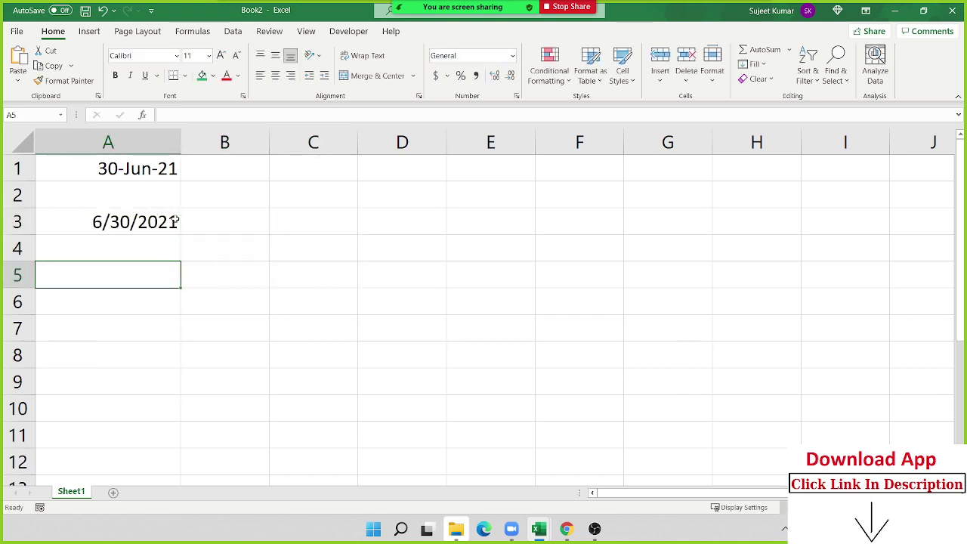
# - Enter =NOW() in cell A5 to show the current date and time
pyautogui.write('no')
pyautogui.press('BackSpace')
pyautogui.press('BackSpace')
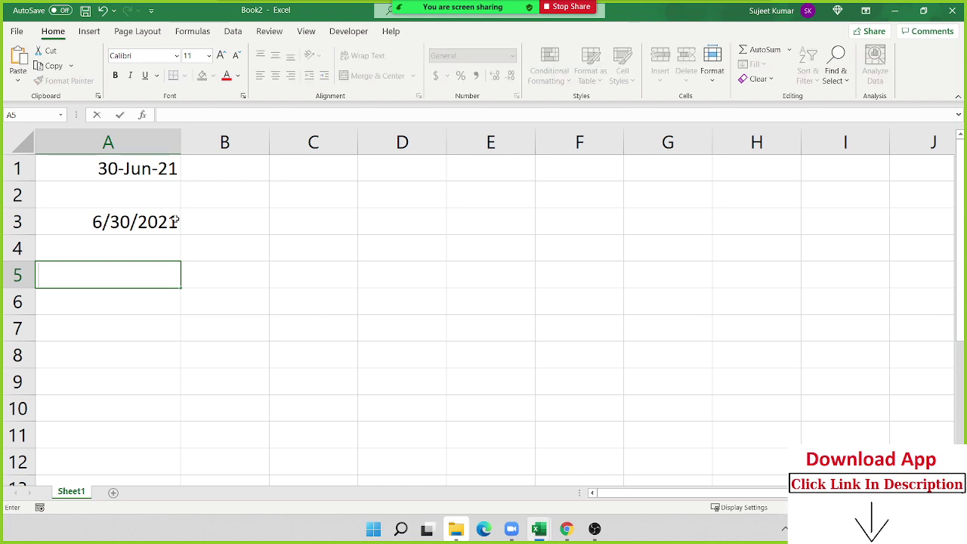
pyautogui.write('=now')
pyautogui.press('Tab')
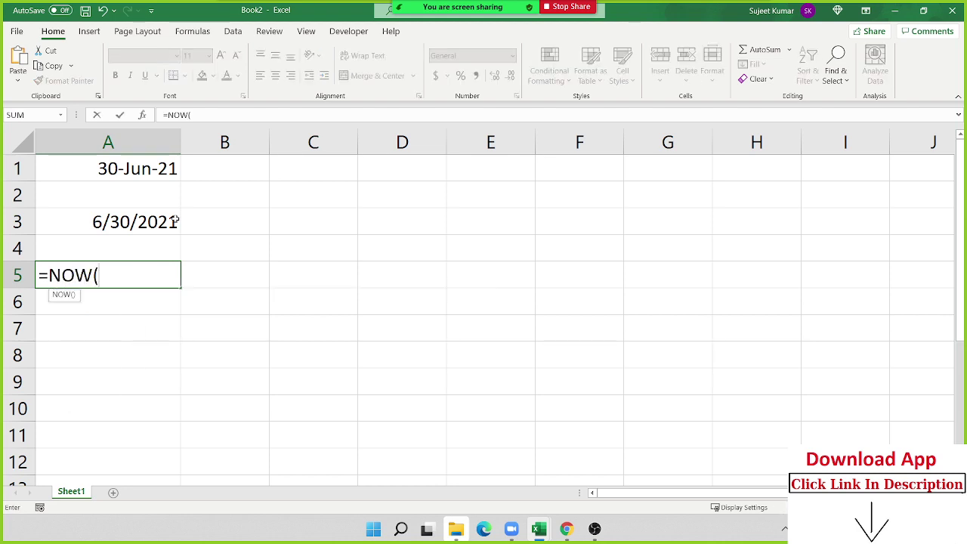
pyautogui.write(')')
pyautogui.press('Return')
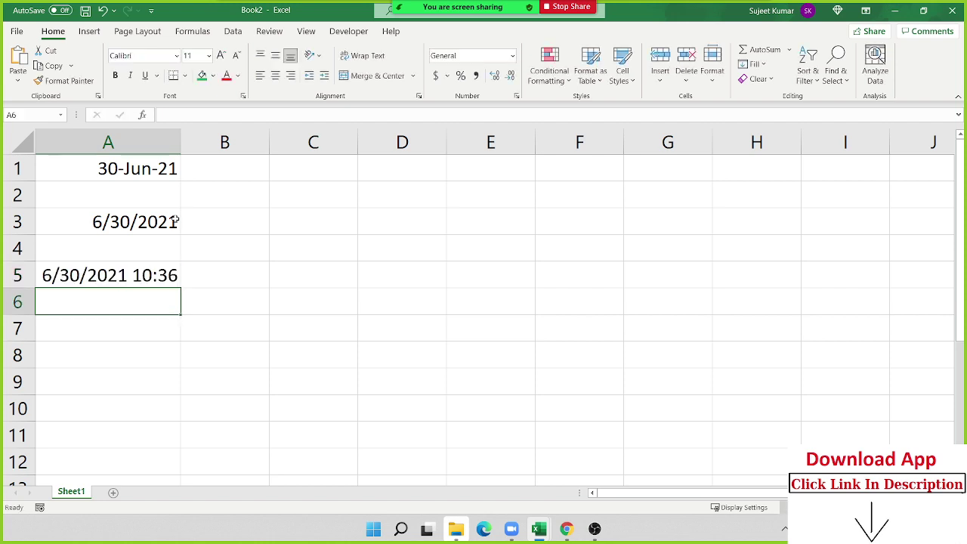
pyautogui.press('Up')
pyautogui.press('Up')
pyautogui.press('Up')
pyautogui.press('Up')
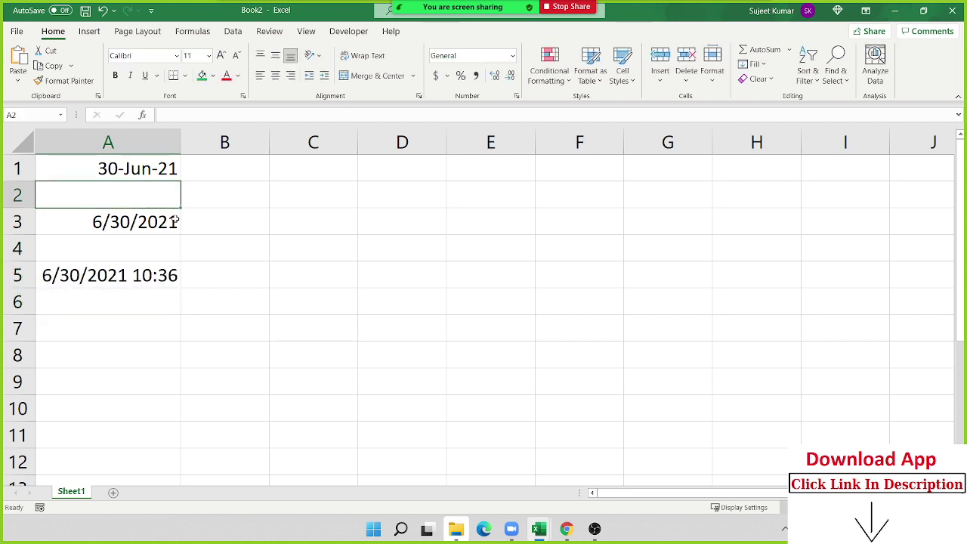
pyautogui.press('Up')
pyautogui.press('Down')
pyautogui.press('Down')
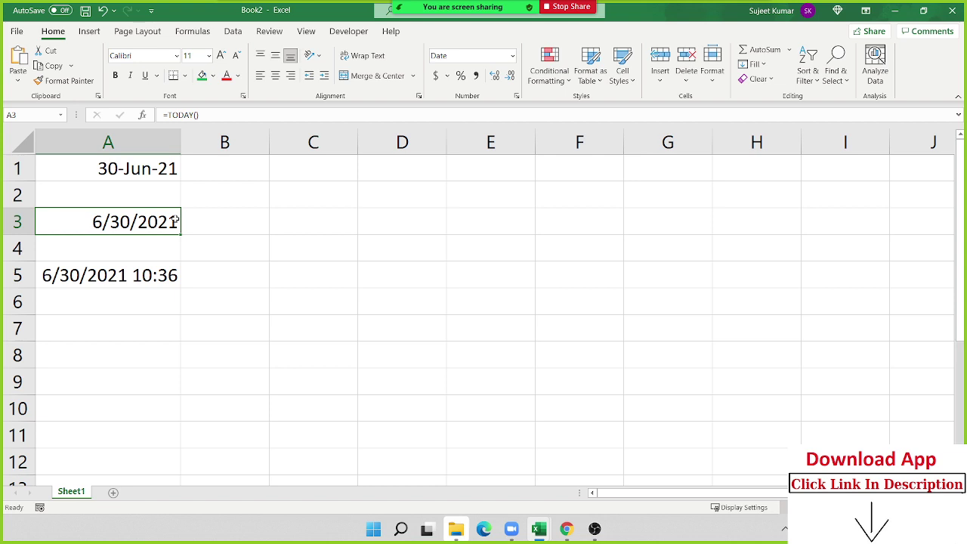
pyautogui.press('Right')
pyautogui.press('Left')
pyautogui.press('Right')
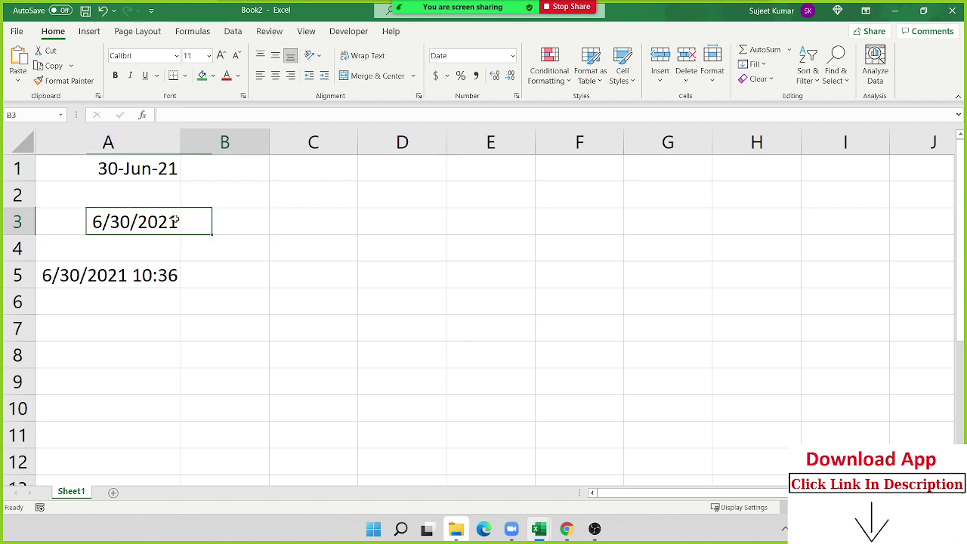
# - Enter =A3+20 in B3 to get the date 20 days later
pyautogui.write('=')
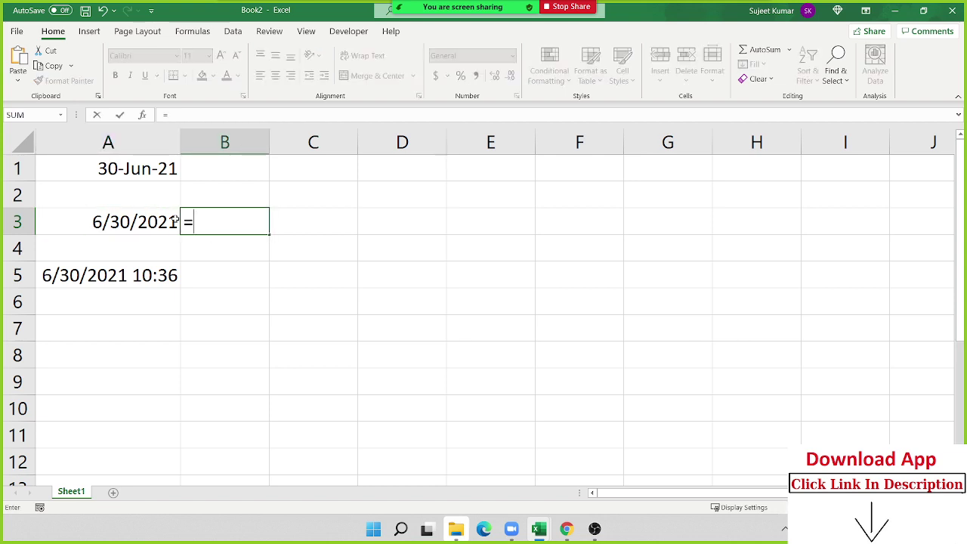
pyautogui.press('Left')
pyautogui.write('+20')
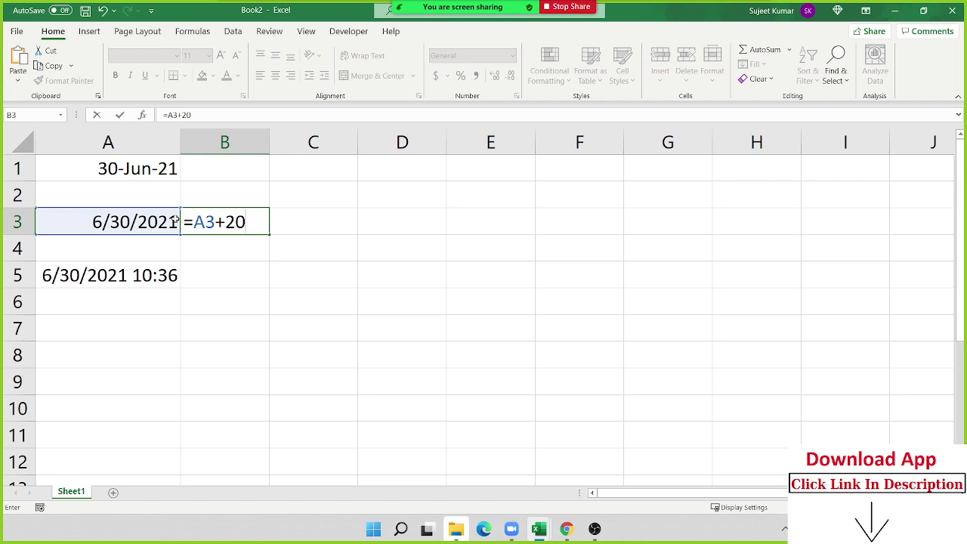
pyautogui.press('Return')
pyautogui.press('Up')
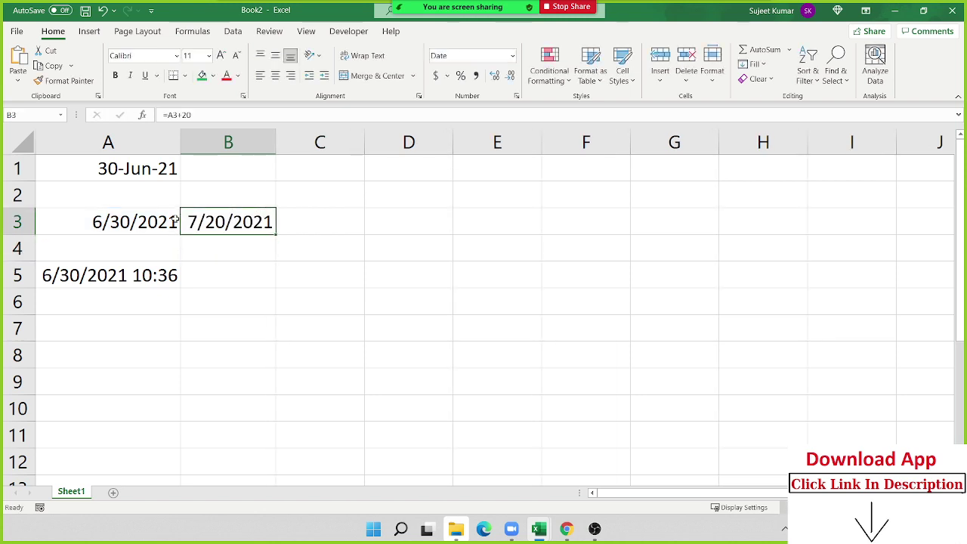
# - Replace B3's formula with the number 3 in General format
pyautogui.press('Delete')
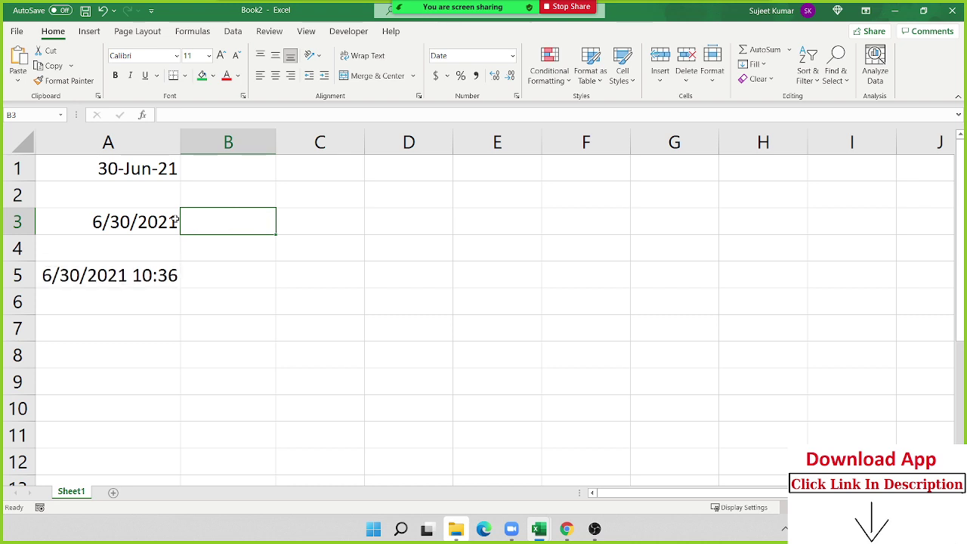
pyautogui.write('3')
pyautogui.press('Tab')
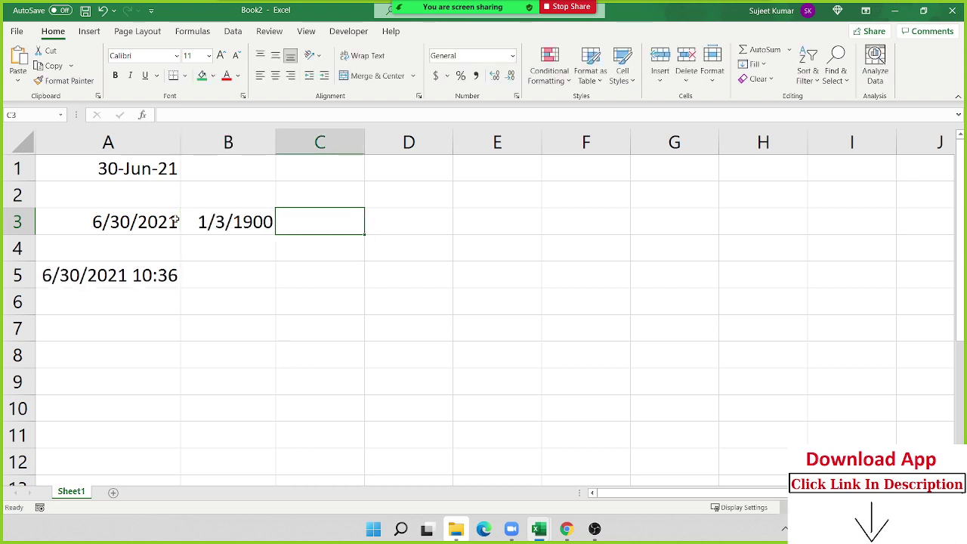
pyautogui.press('Left')
pyautogui.hotkey('ctrl', 'shift', '`')
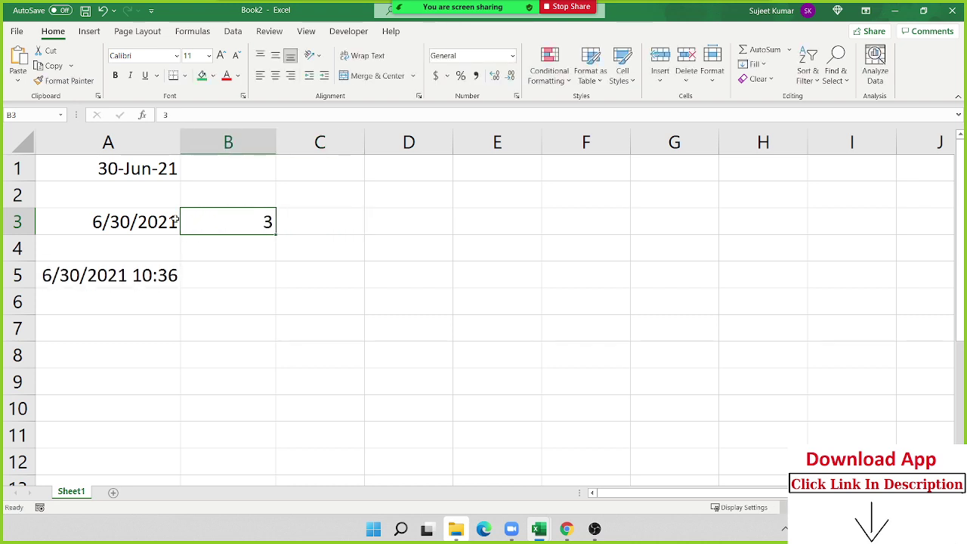
pyautogui.press('Right')
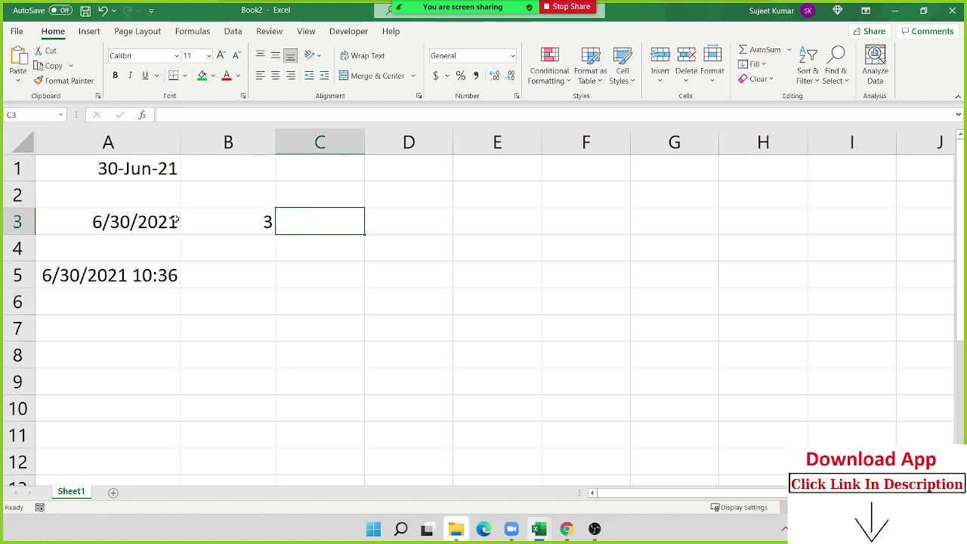
# - Enter =EDATE(A3,B3) in cell C3
pyautogui.write('=ed')
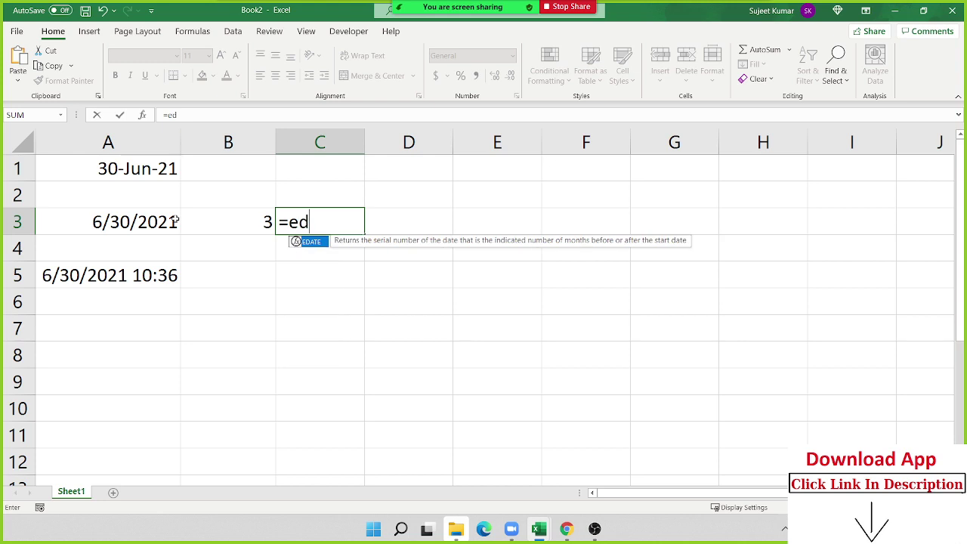
pyautogui.press('Tab')
pyautogui.press('Left')
pyautogui.press('Left')
pyautogui.write(',')
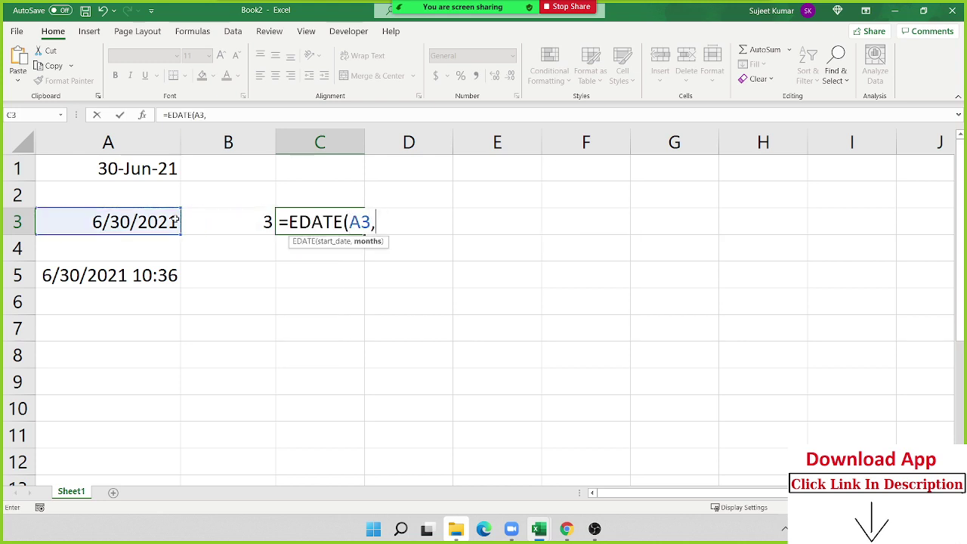
pyautogui.press('Right')
pyautogui.hotkey('ctrl', 'Return')
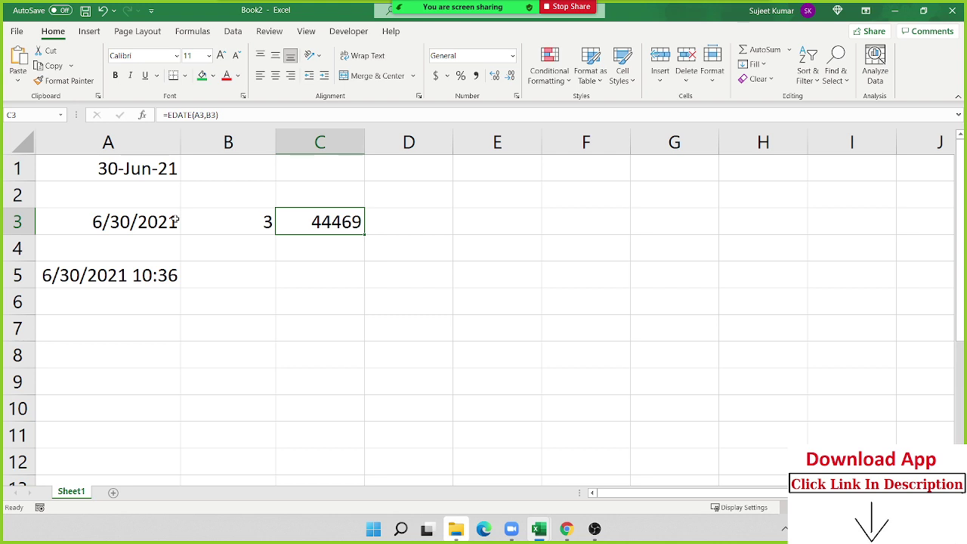
# - Format C3 with the 14-Mar-12 date style so it shows 30-Sep-21
pyautogui.click(516, 96)
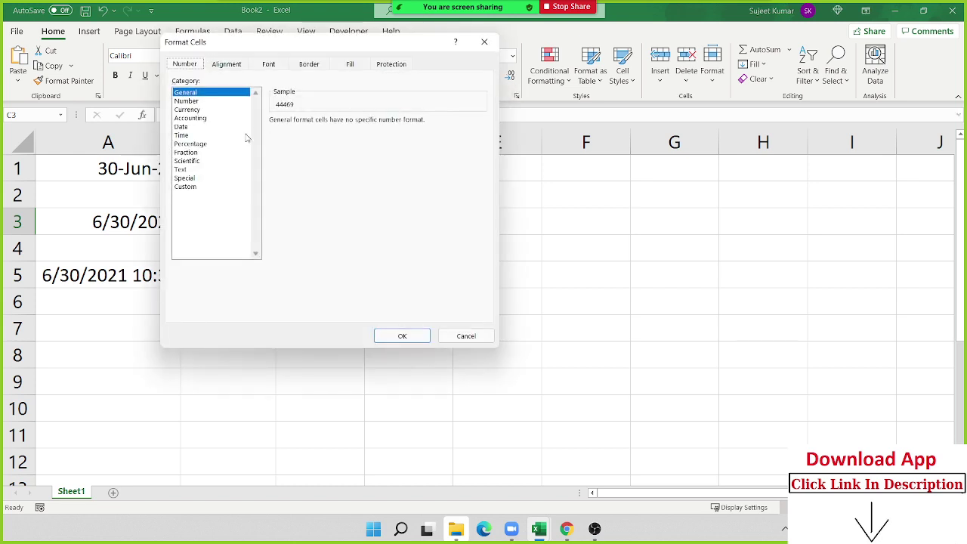
pyautogui.click(192, 135)
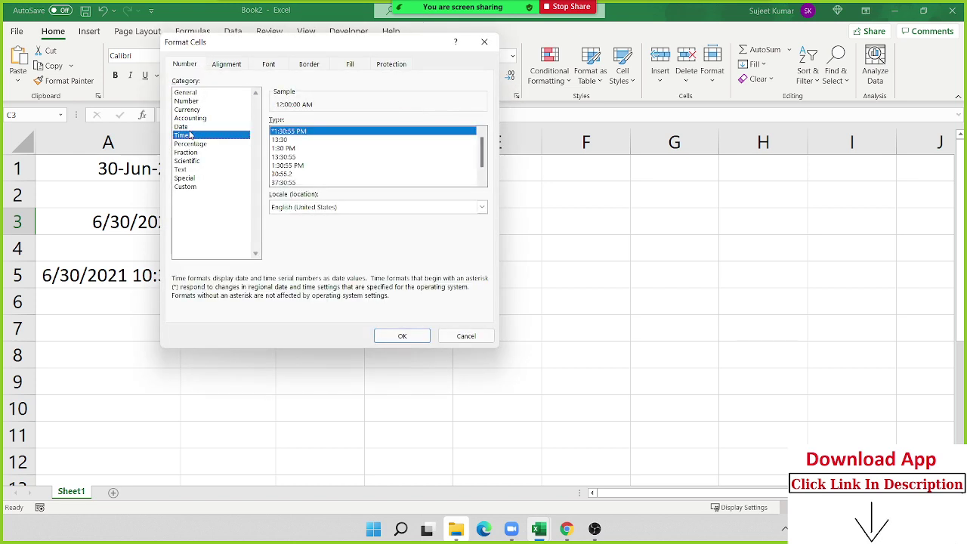
pyautogui.click(190, 126)
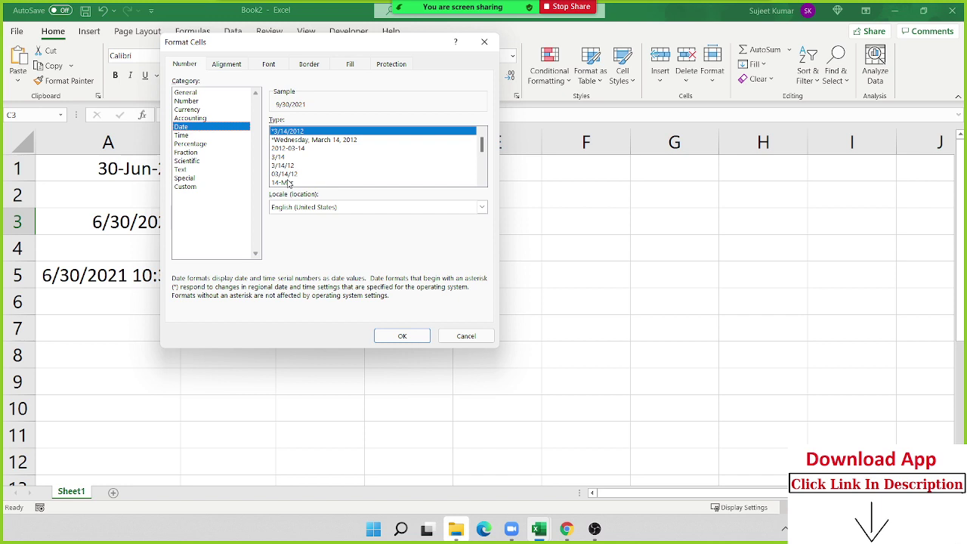
pyautogui.click(289, 183)
pyautogui.scroll(-1, 289, 180)
pyautogui.click(292, 166)
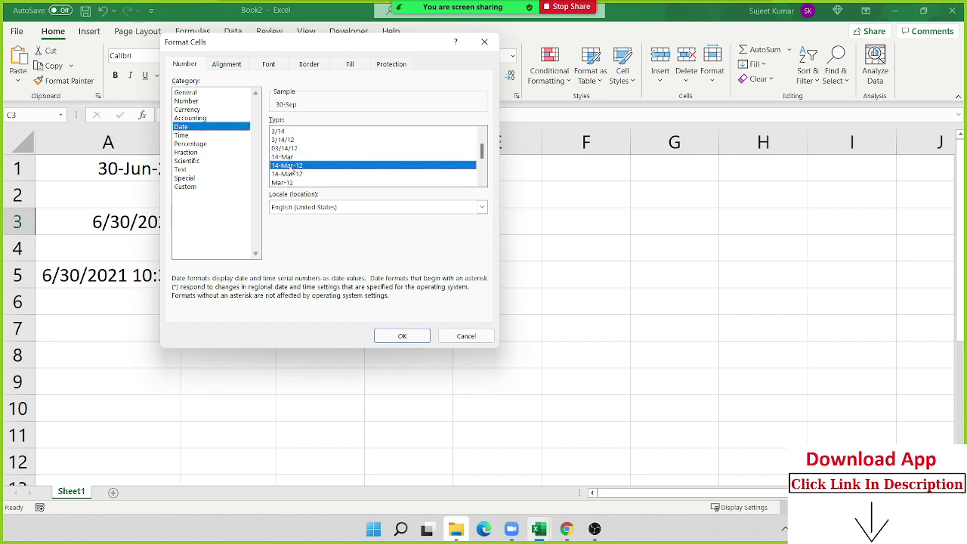
pyautogui.click(388, 336)
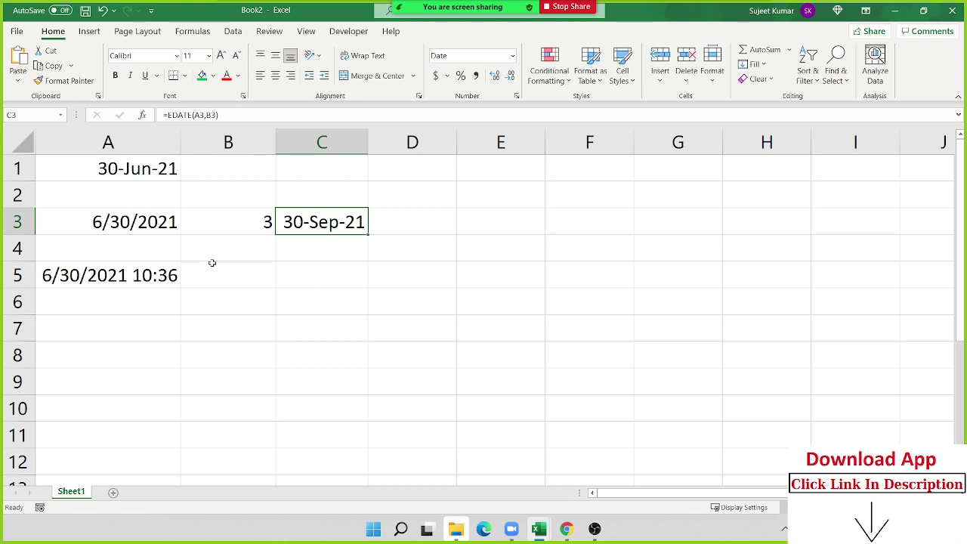
# - Test B3 with -3 months, then restore it to 3
pyautogui.click(238, 227)
pyautogui.write('-3')
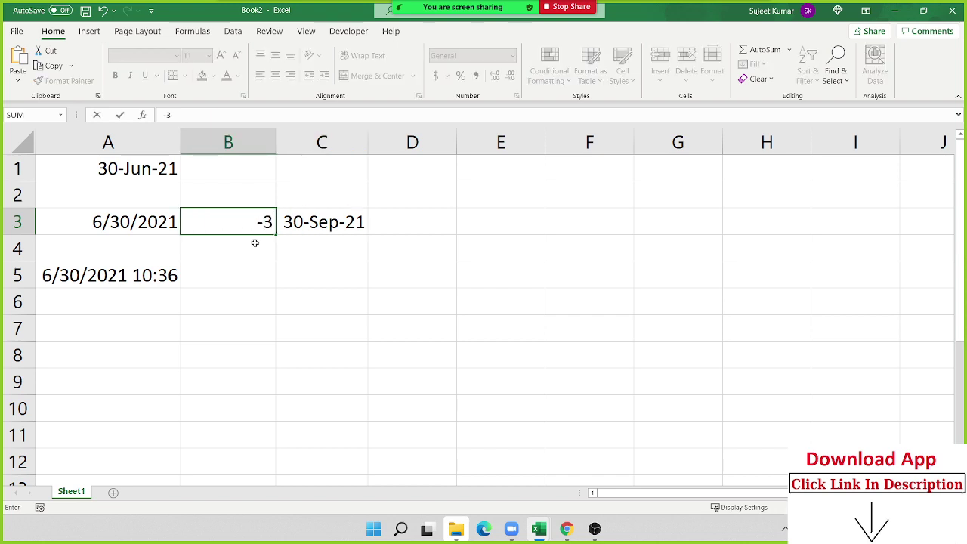
pyautogui.press('Return')
pyautogui.press('Up')
pyautogui.write('3')
pyautogui.press('Return')
pyautogui.press('Up')
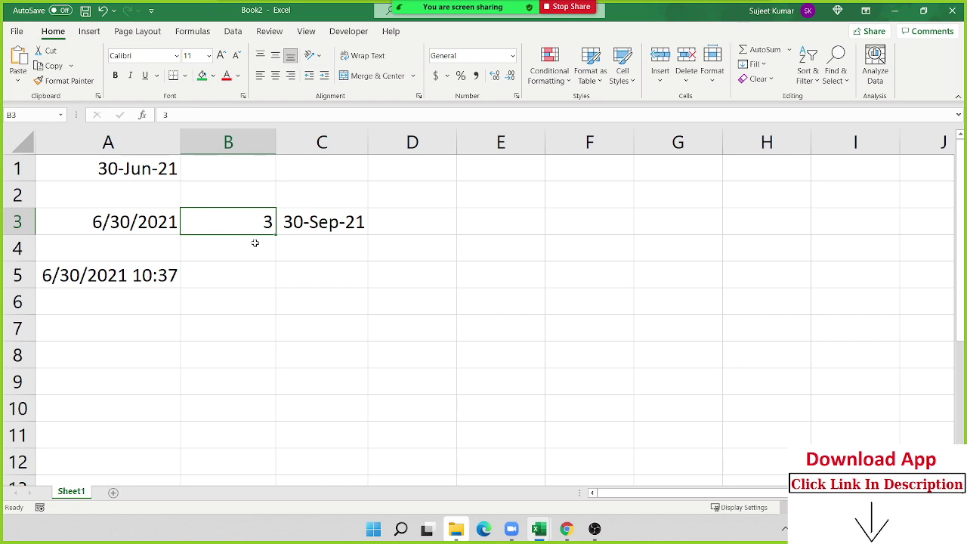
pyautogui.press('Right')
pyautogui.press('Right')
pyautogui.press('Left')
pyautogui.press('Left')
pyautogui.press('Left')
pyautogui.press('Right')
pyautogui.press('Right')
pyautogui.press('Down')
pyautogui.press('Down')
pyautogui.press('Down')
pyautogui.press('Down')
pyautogui.press('Down')
pyautogui.press('Left')
pyautogui.press('Left')
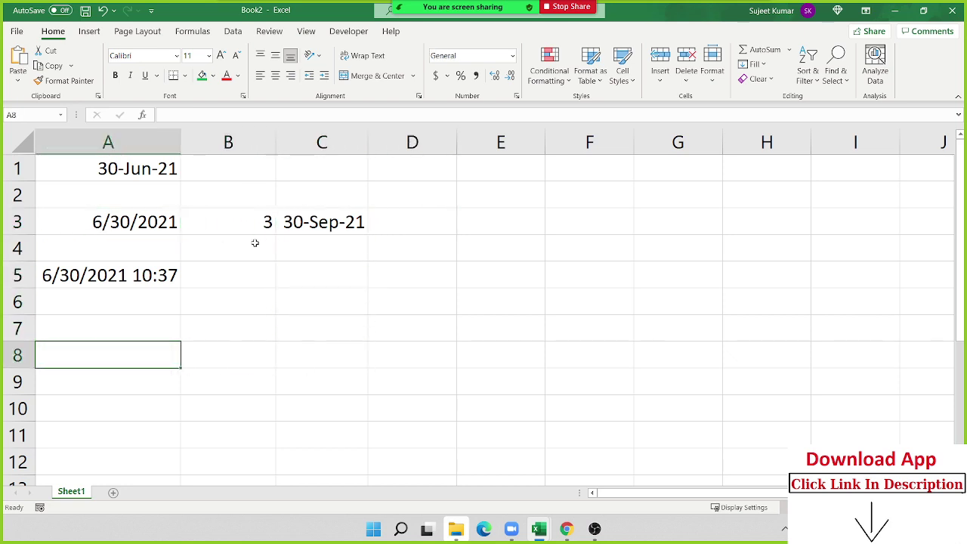
# - Enter the start date 1/1/2021 in A8
pyautogui.hotkey('ctrl', ';')
pyautogui.write('`')
pyautogui.press('Right')
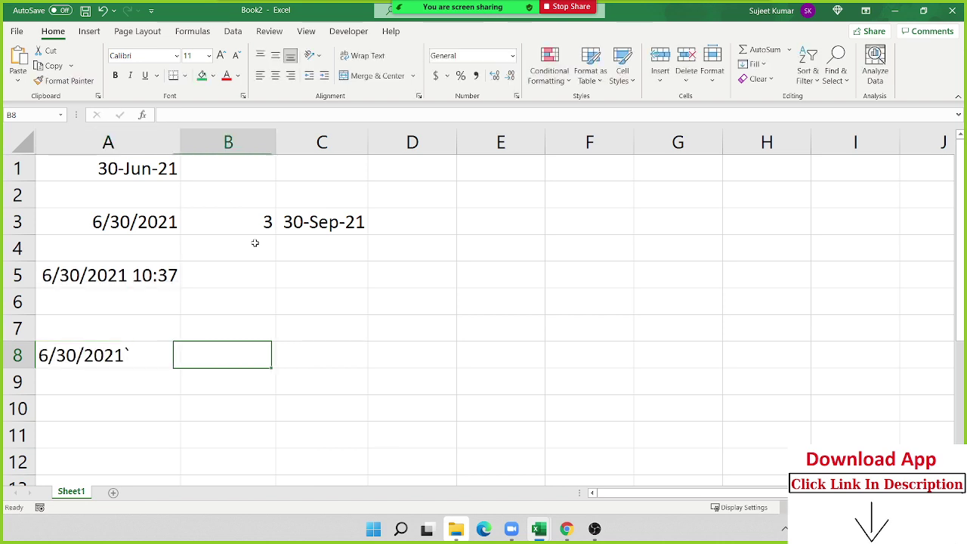
pyautogui.press('Left')
pyautogui.press('F2')
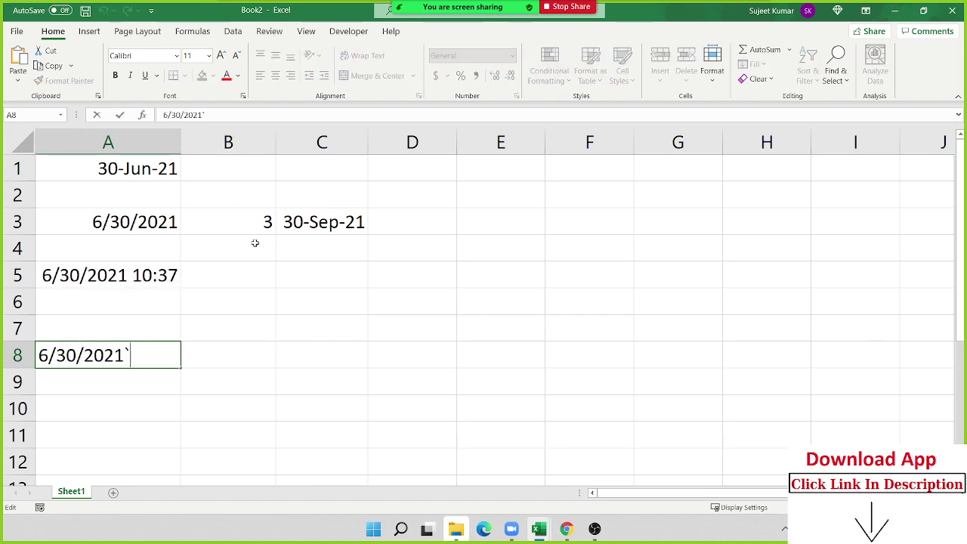
pyautogui.press('BackSpace')
pyautogui.press('Return')
pyautogui.press('Up')
pyautogui.press('Right')
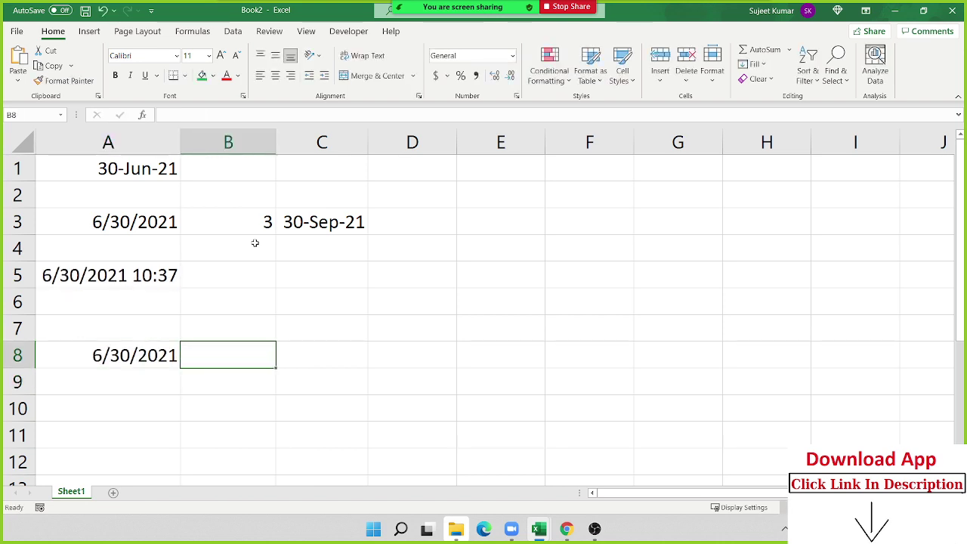
pyautogui.press('Left')
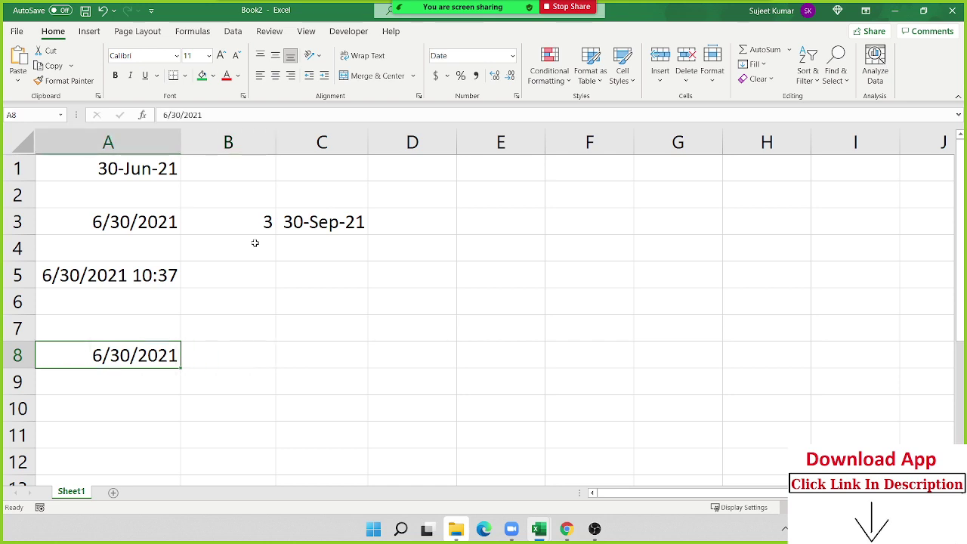
pyautogui.write('1/1/2021')
pyautogui.press('Tab')
# - Insert today's date 6/30/2021 in B8 with Ctrl+;
pyautogui.press('F2')
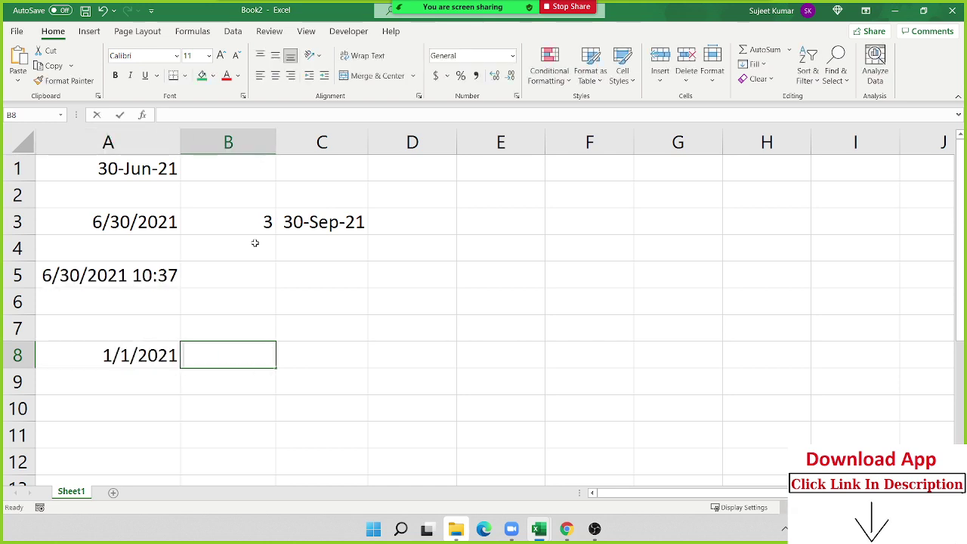
pyautogui.hotkey('ctrl', ';')
pyautogui.press('Tab')
# - Enter =B8-A8 in C8, giving 180 days between the dates
pyautogui.write('=')
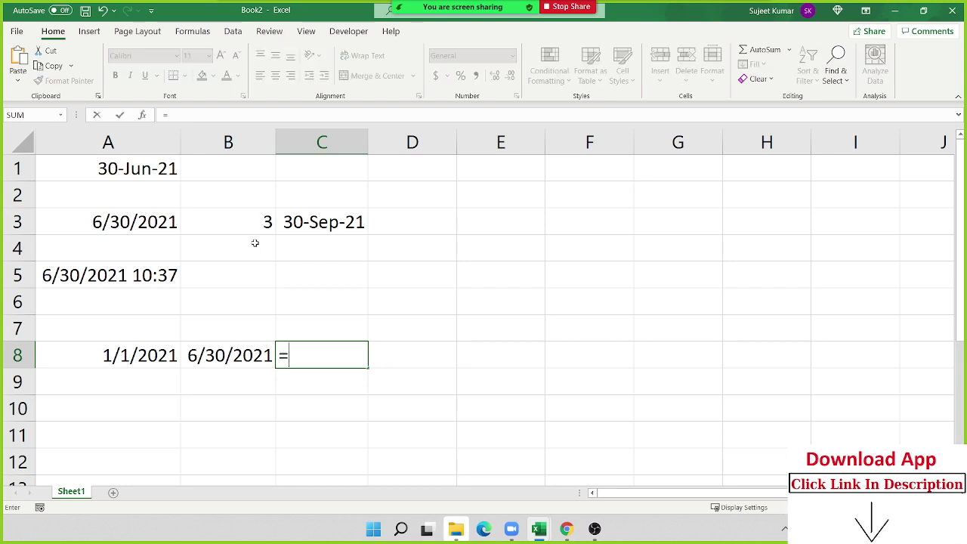
pyautogui.press('Left')
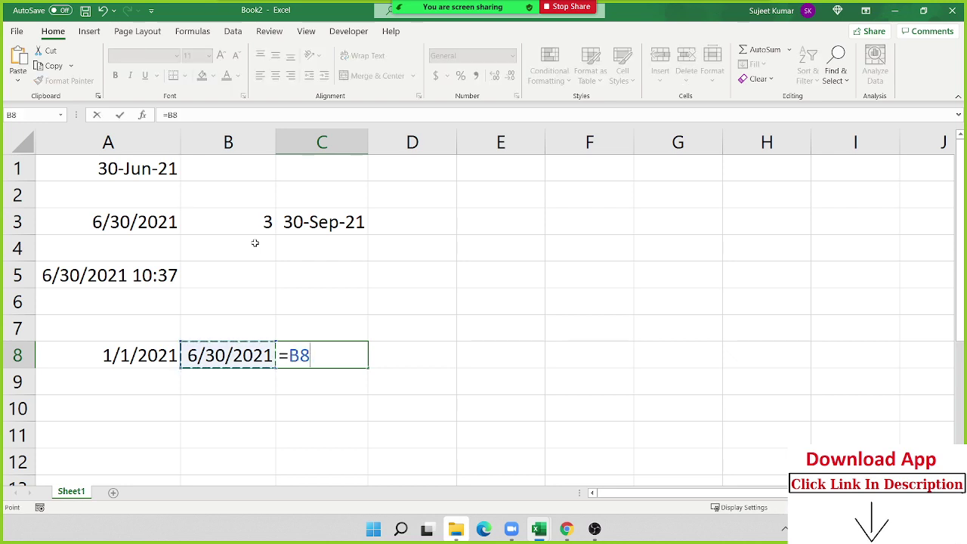
pyautogui.write('-')
pyautogui.press('Left')
pyautogui.press('Left')
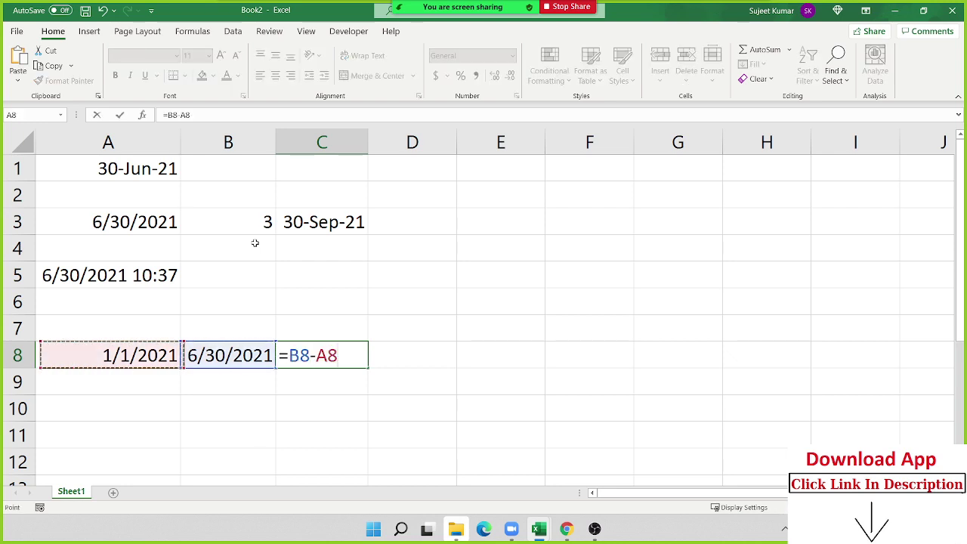
pyautogui.hotkey('shift', 'Tab')
pyautogui.press('Right')
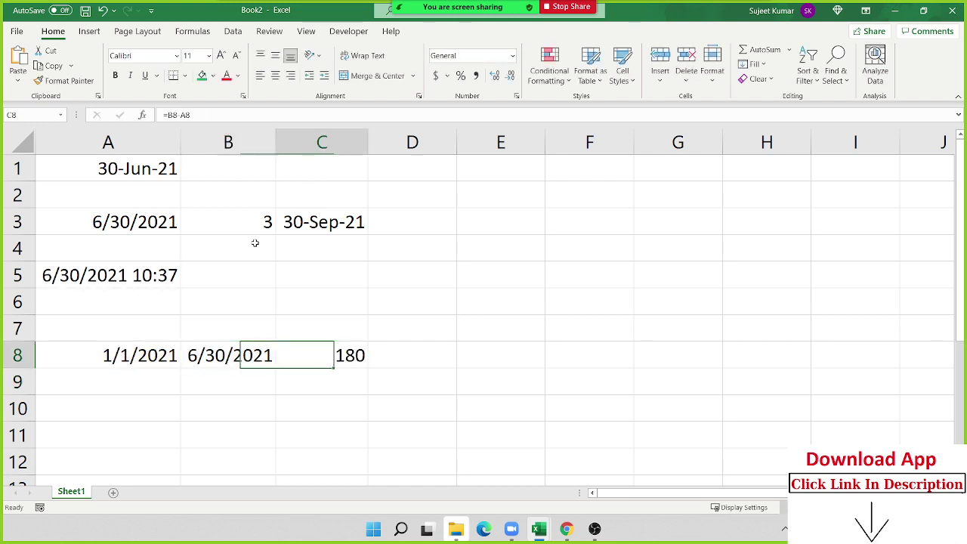
pyautogui.press('Right')
pyautogui.press('Left')
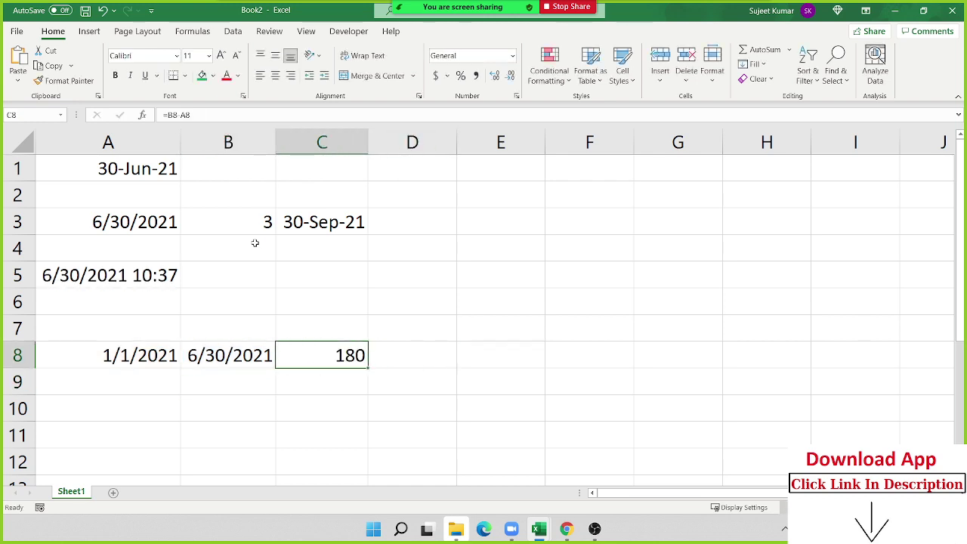
pyautogui.press('Down')
pyautogui.press('Left')
pyautogui.press('Left')
pyautogui.press('Down')
# - Enter the start time 10:30 in A10 and end time 18:00 in B10
pyautogui.write('10')
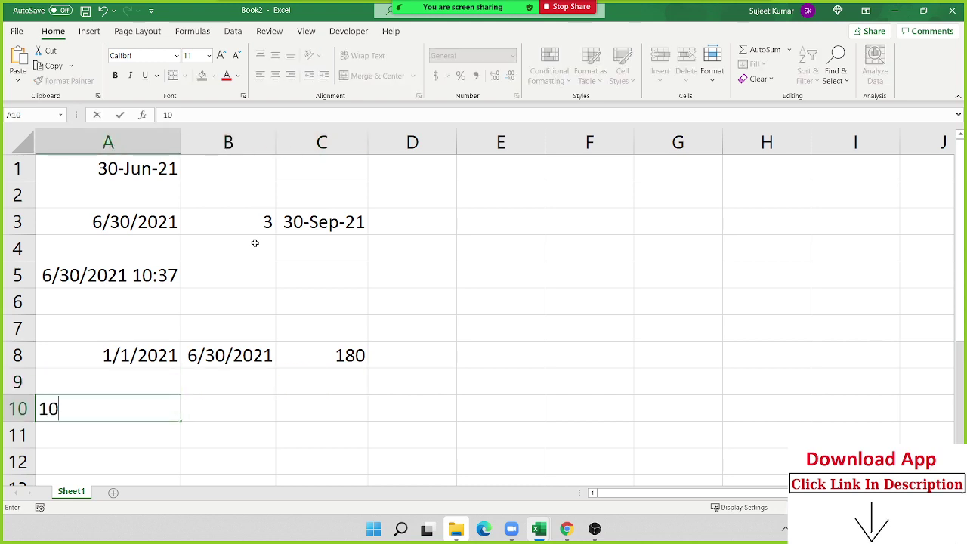
pyautogui.write(':30')
pyautogui.press('Return')
pyautogui.press('Up')
pyautogui.press('Right')
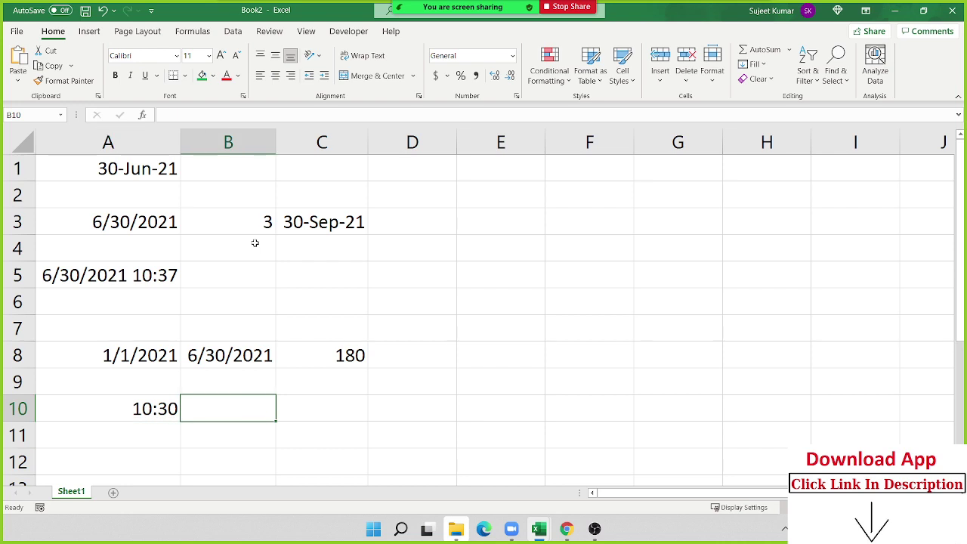
pyautogui.write('18:')
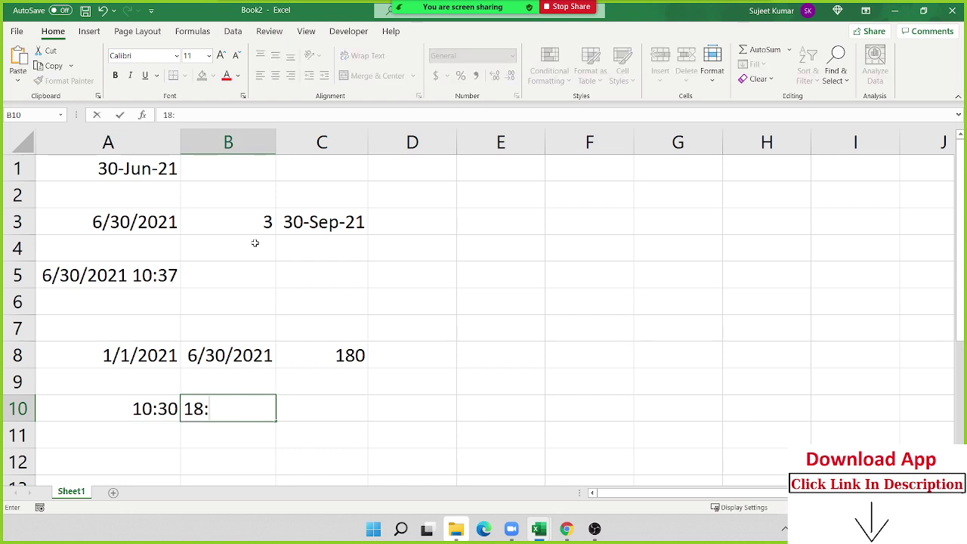
pyautogui.write('00')
pyautogui.press('Right')
# - Enter =B10-A10 in C10, showing 7:30 elapsed
pyautogui.write('=')
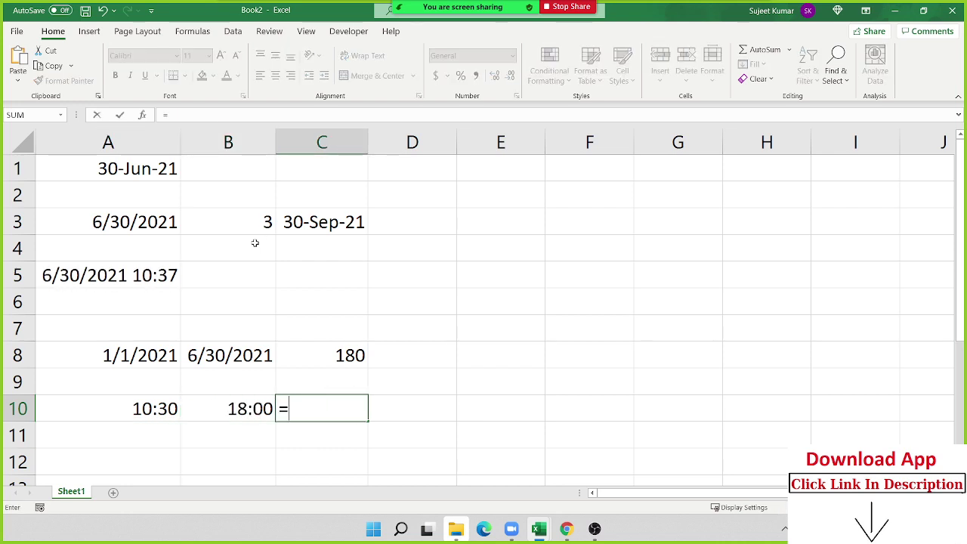
pyautogui.press('Left')
pyautogui.write('-')
pyautogui.press('Left')
pyautogui.press('Left')
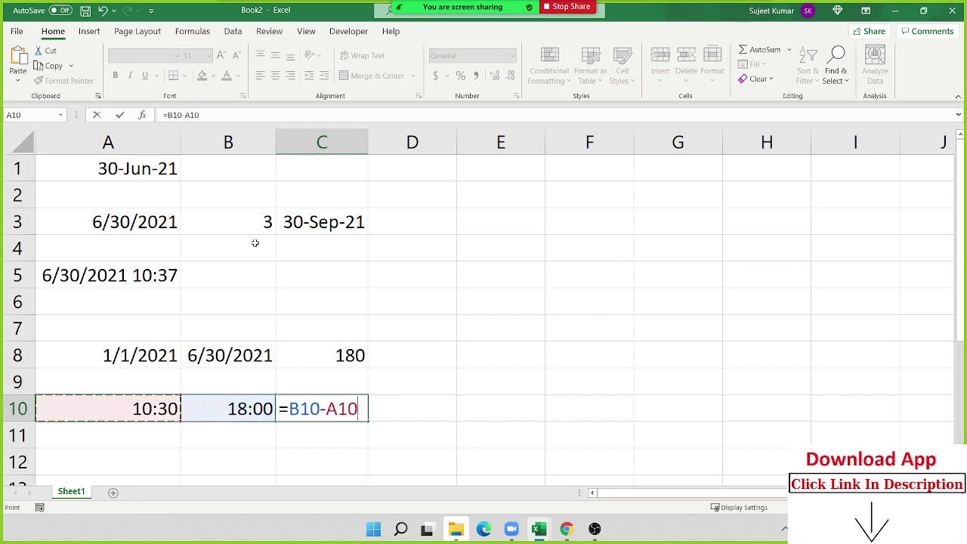
pyautogui.press('Return')
pyautogui.press('Up')
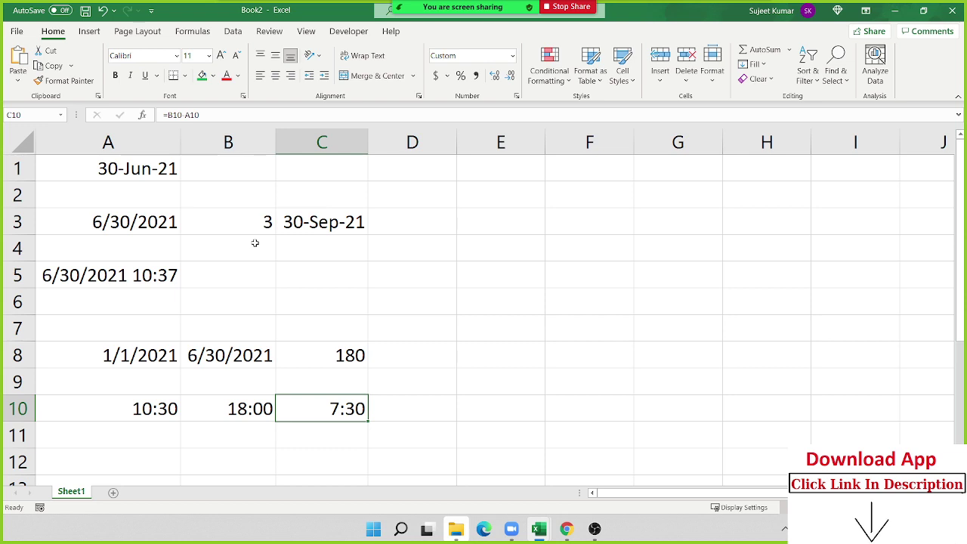
pyautogui.press('Down')
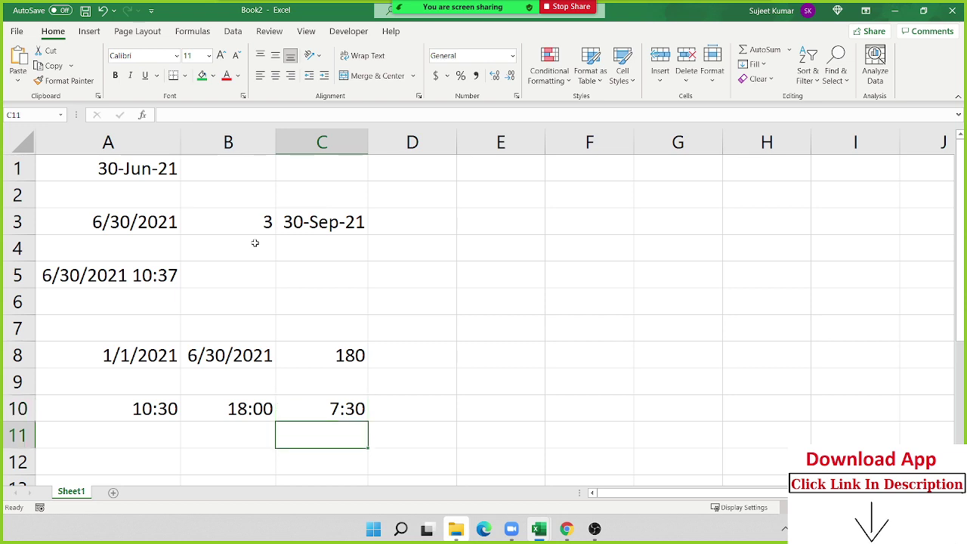
# - Try the reversed =A10-B10 in C11, then clear its ######## result
pyautogui.write('=')
pyautogui.press('Left')
pyautogui.press('Left')
pyautogui.press('Up')
pyautogui.write('-')
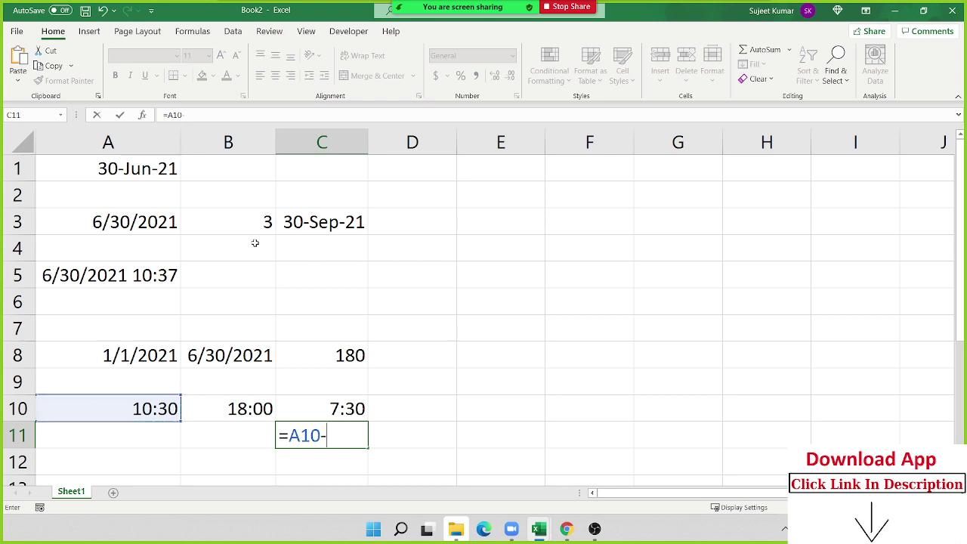
pyautogui.press('Left')
pyautogui.press('Up')
pyautogui.press('Return')
pyautogui.press('Up')
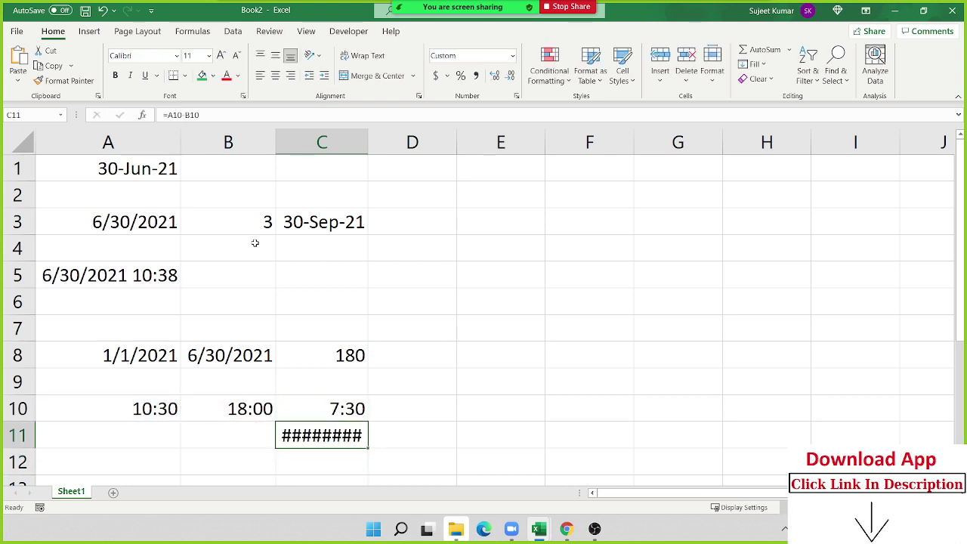
pyautogui.press('Delete')
pyautogui.press('Up')
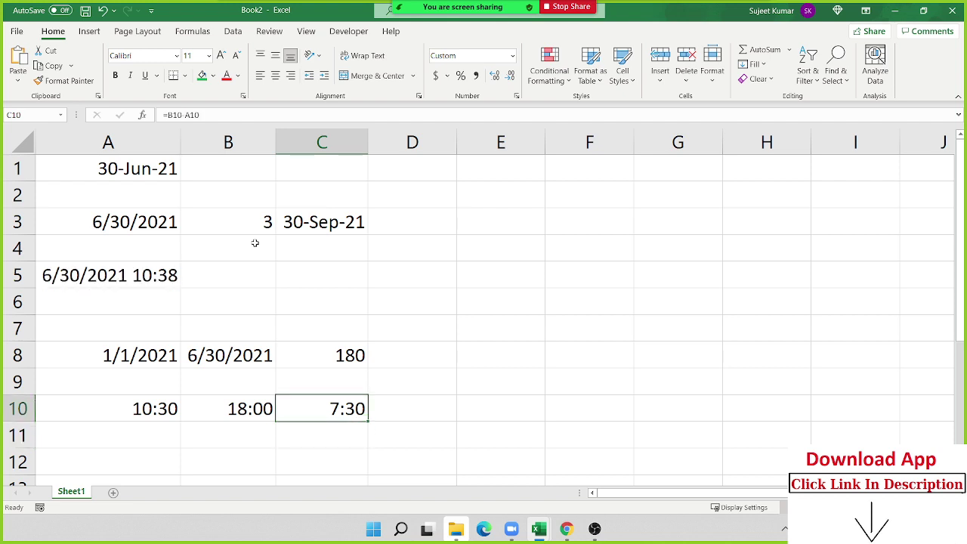
pyautogui.press('Down')
# - Put a second time pair in row 12: 14:00 in A12 and 3:00 in B12
pyautogui.scroll(-3, 203, 306)
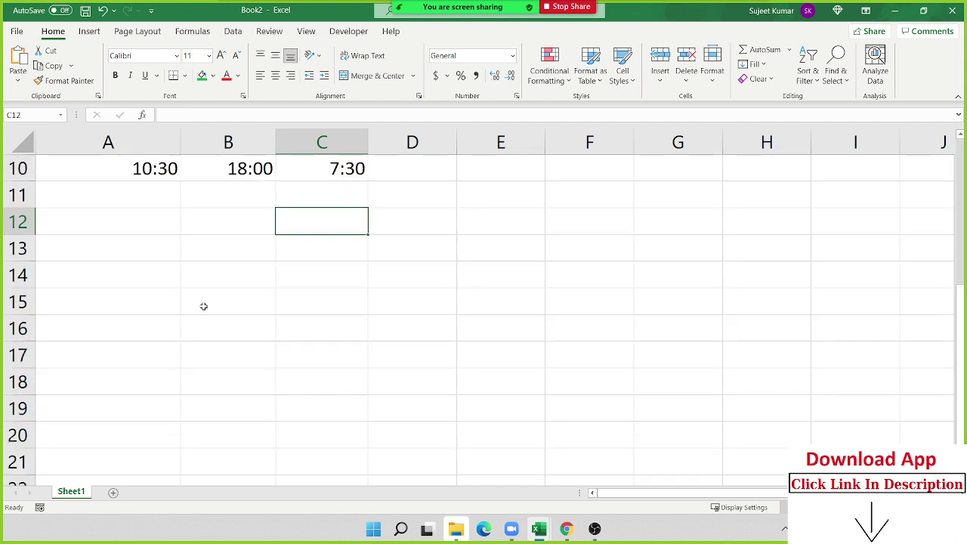
pyautogui.scroll(1, 203, 305)
pyautogui.click(143, 292)
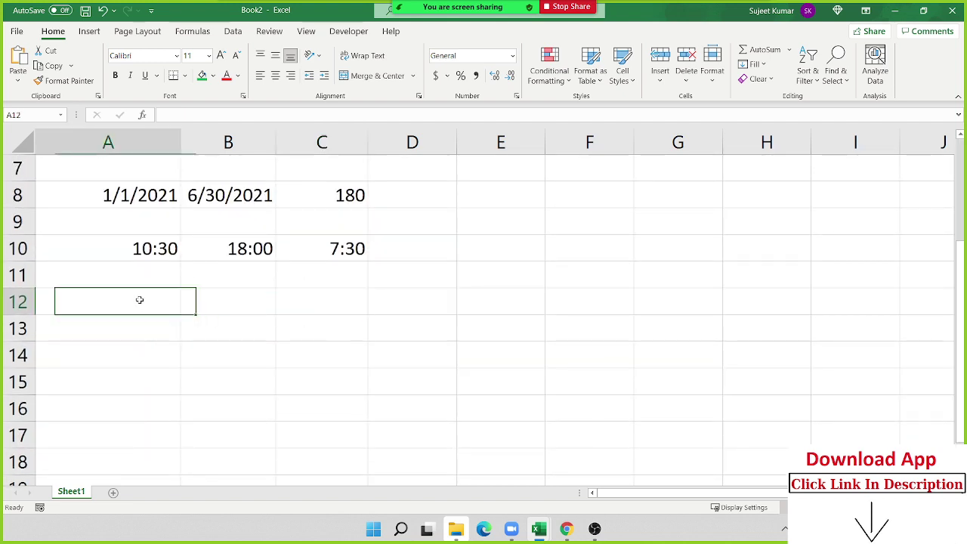
pyautogui.write('1')
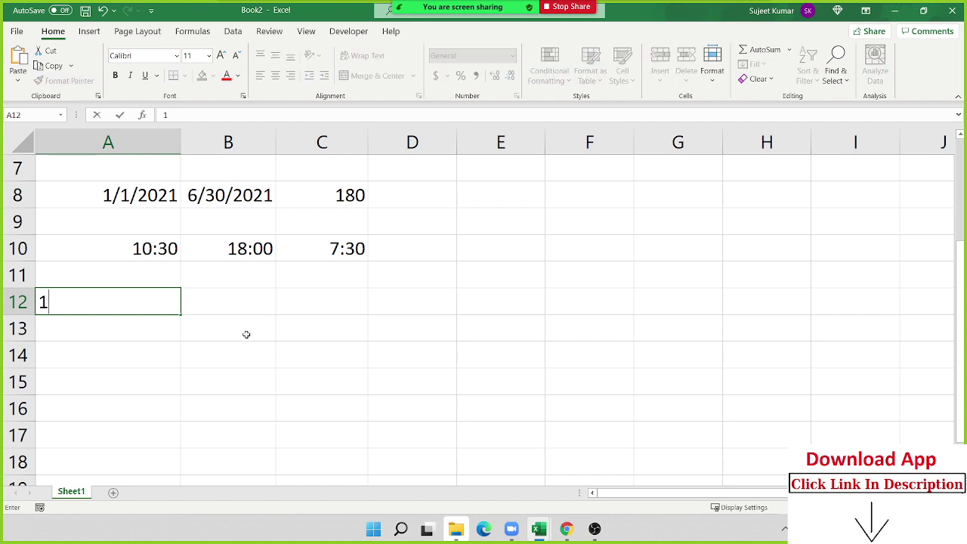
pyautogui.write('4:00')
pyautogui.press('Tab')
pyautogui.write('3')
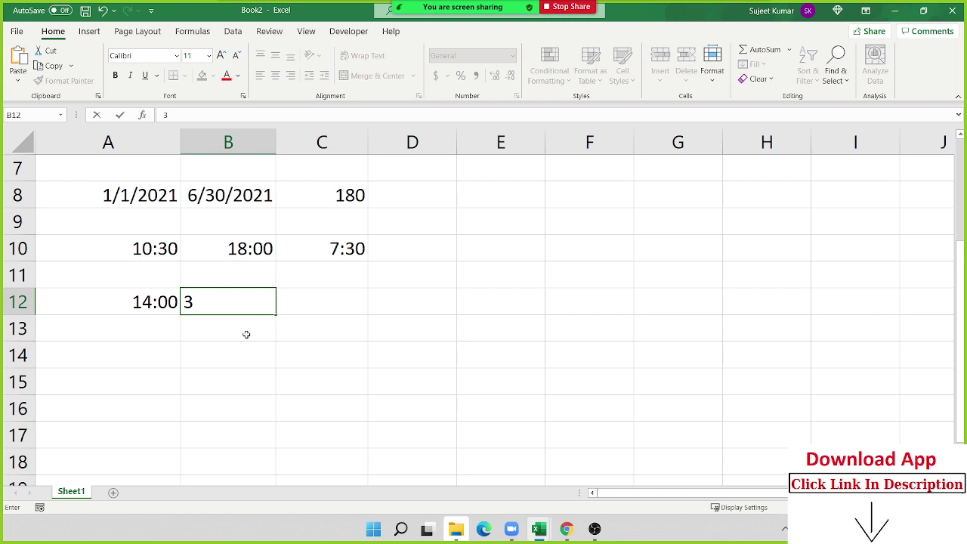
pyautogui.write(':00')
pyautogui.click(246, 334)
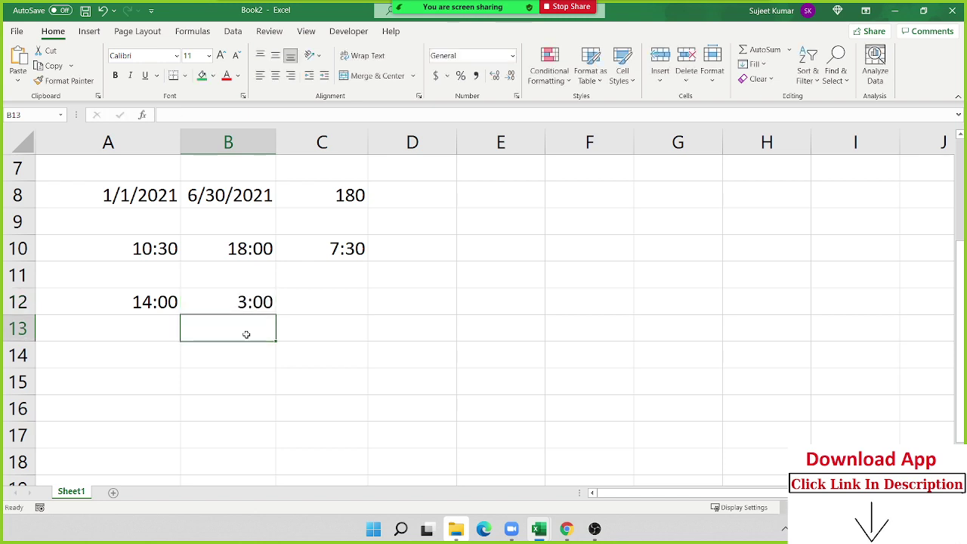
pyautogui.press('Tab')
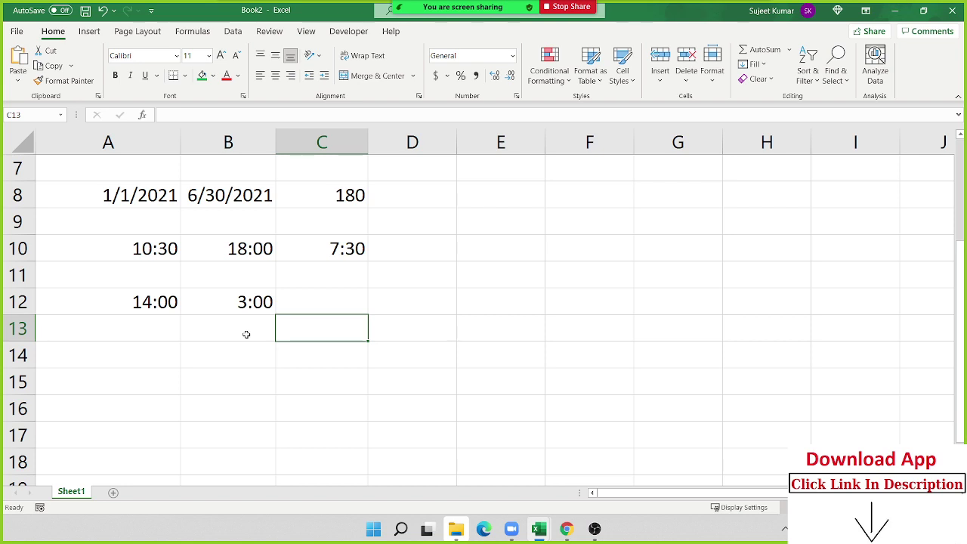
pyautogui.press('Left')
pyautogui.press('Left')
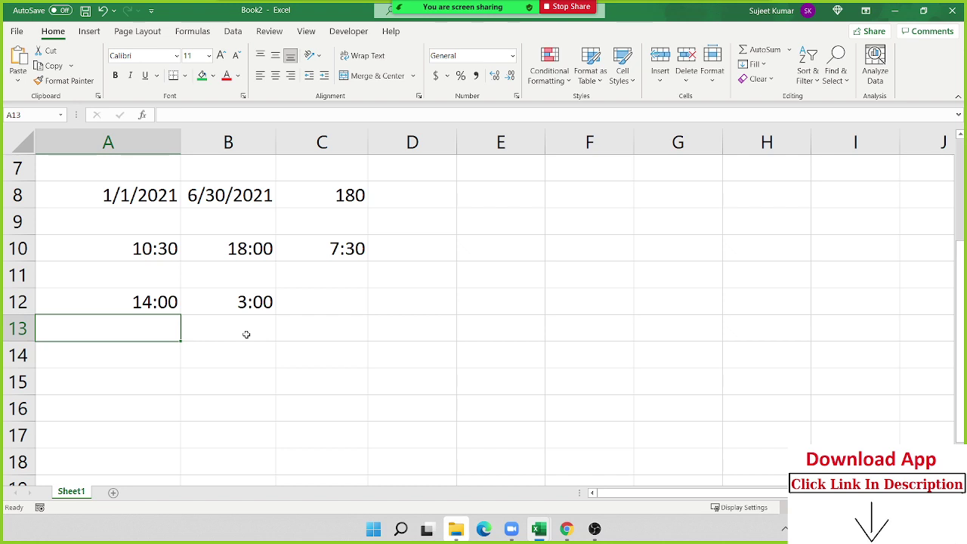
# - Enter the date-time 6/30 14:00 in A13
pyautogui.write('6/30')
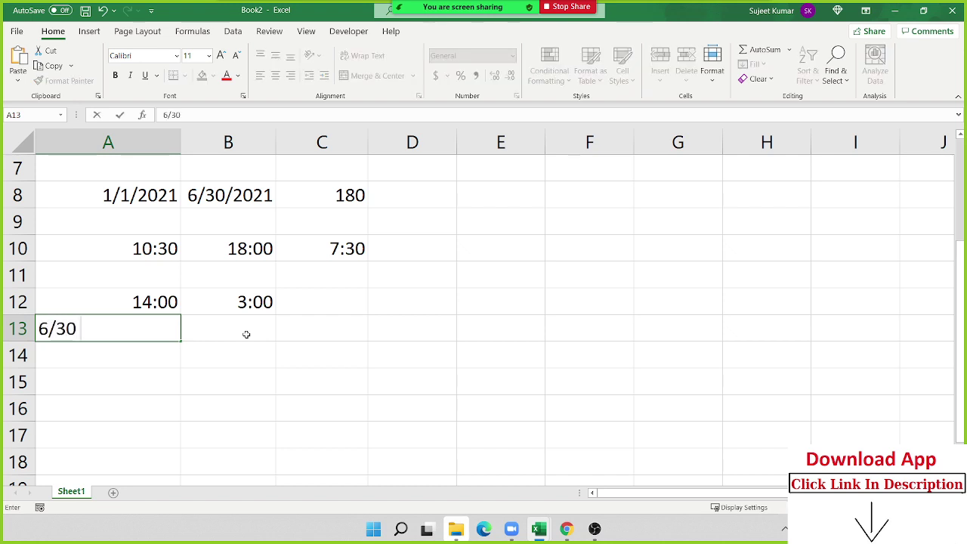
pyautogui.write(' 14:0')
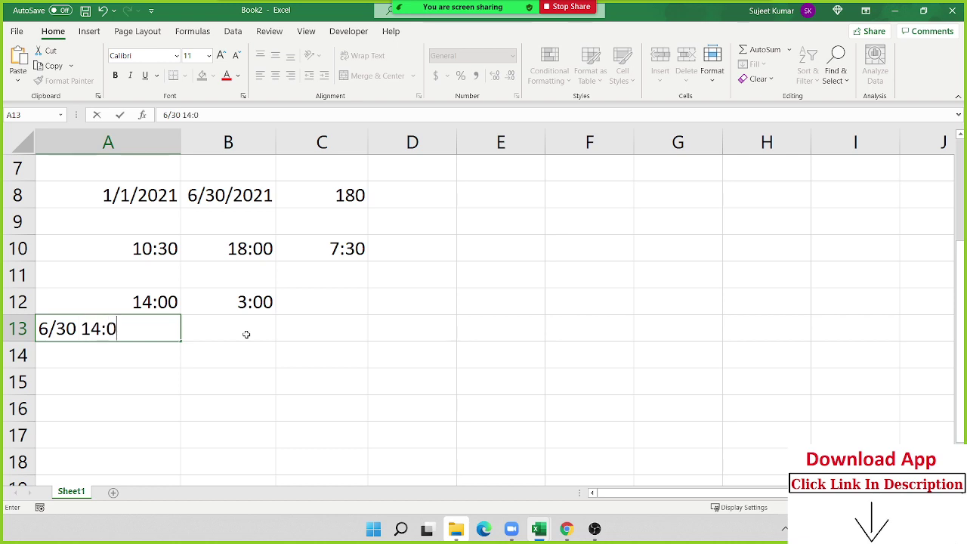
pyautogui.write('0')
pyautogui.press('Return')
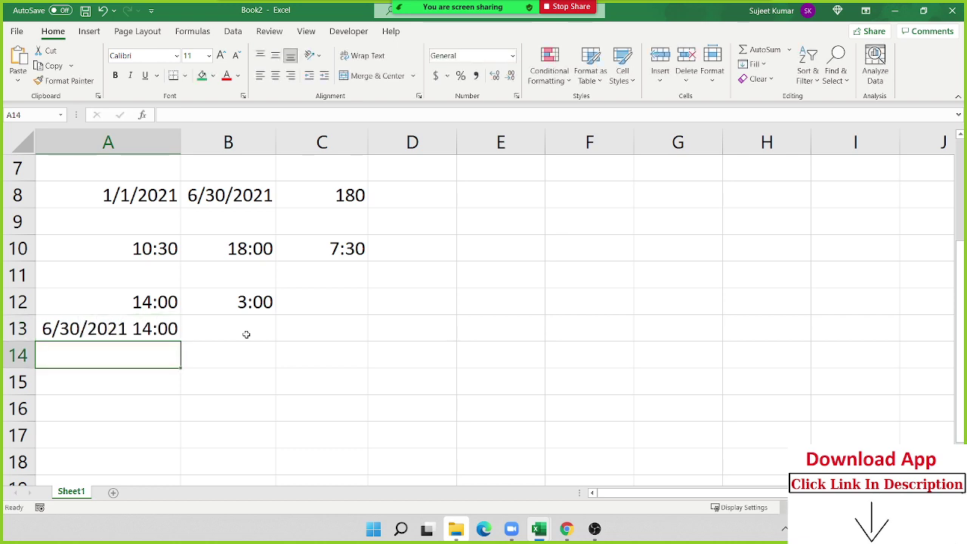
pyautogui.press('Up')
# - Enter 6/1/1931 3:00 in B13, check today's date on the taskbar calendar, and start retyping B13 as 7/1 3:30
pyautogui.click(246, 334)
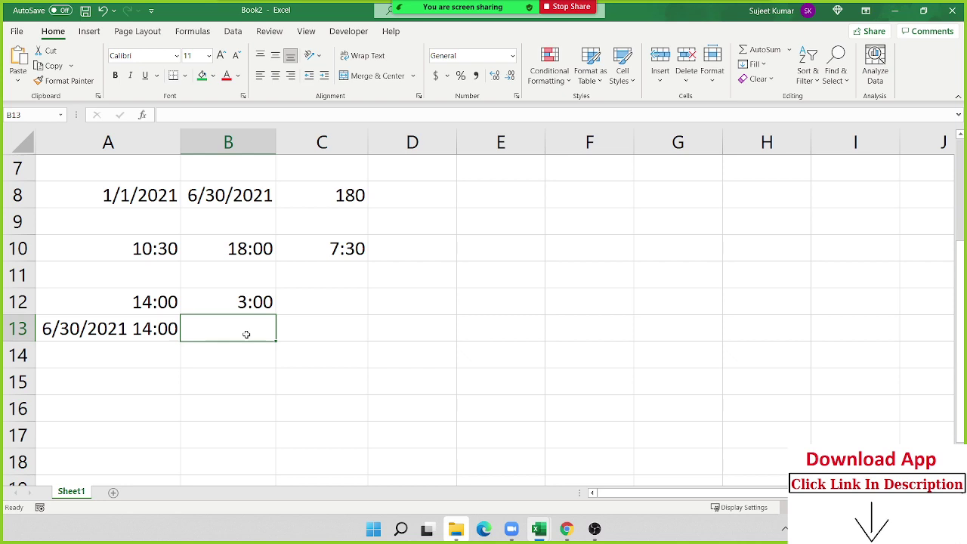
pyautogui.write('6/1/1931')
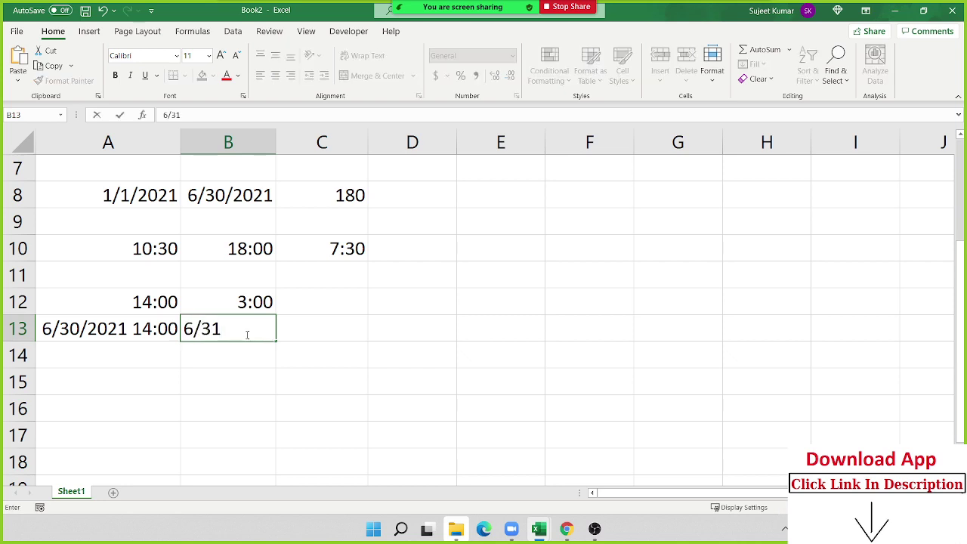
pyautogui.write(' 3')
pyautogui.write(':00')
pyautogui.press('Return')
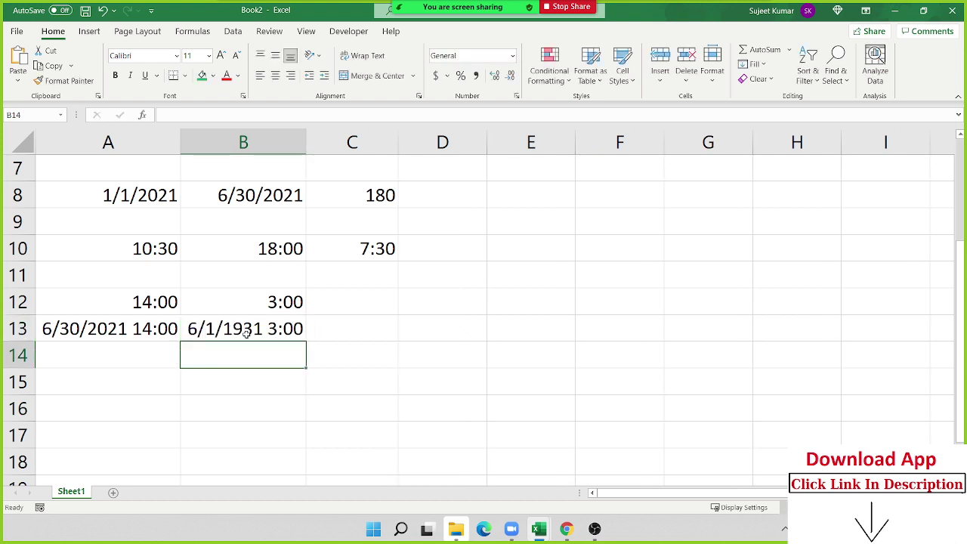
pyautogui.press('Up')
pyautogui.press('Right')
pyautogui.click(247, 332)
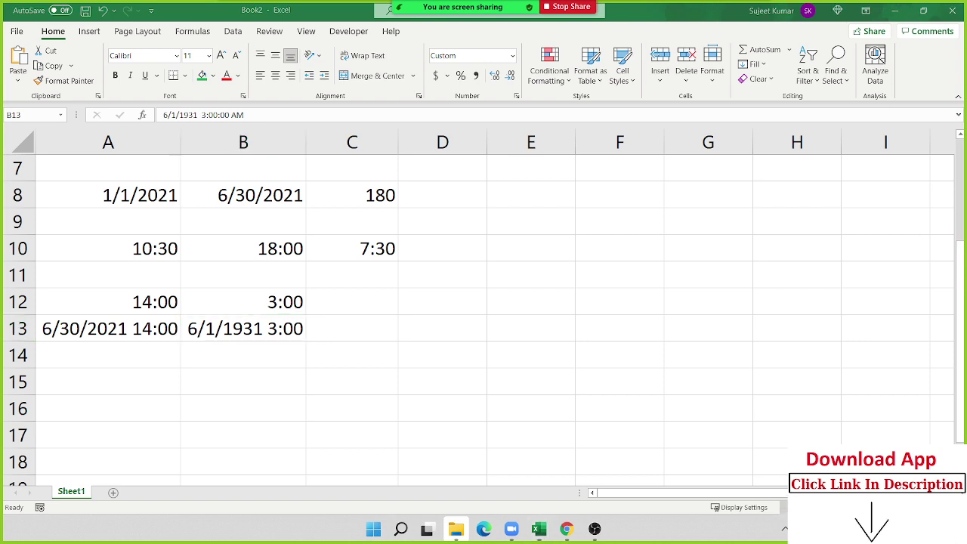
pyautogui.click(936, 528)
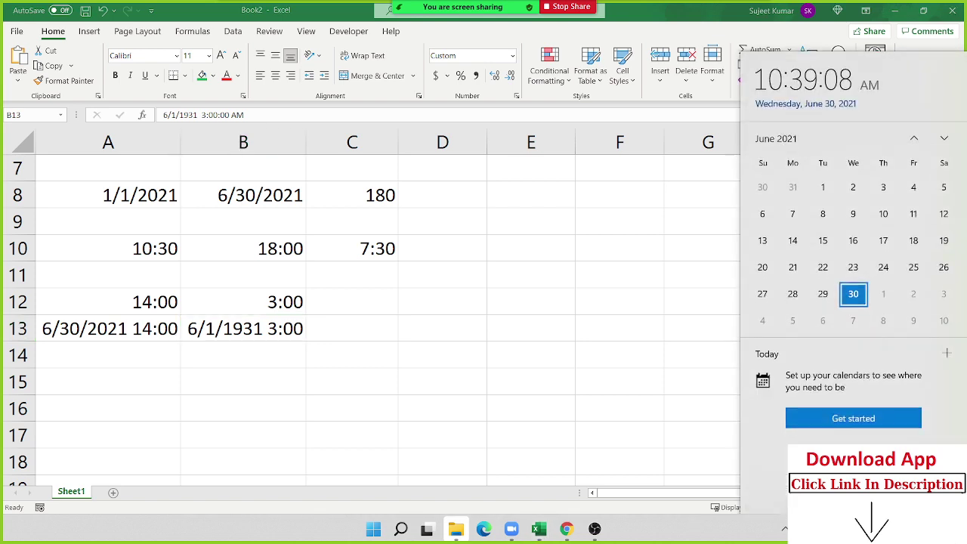
pyautogui.click(267, 329)
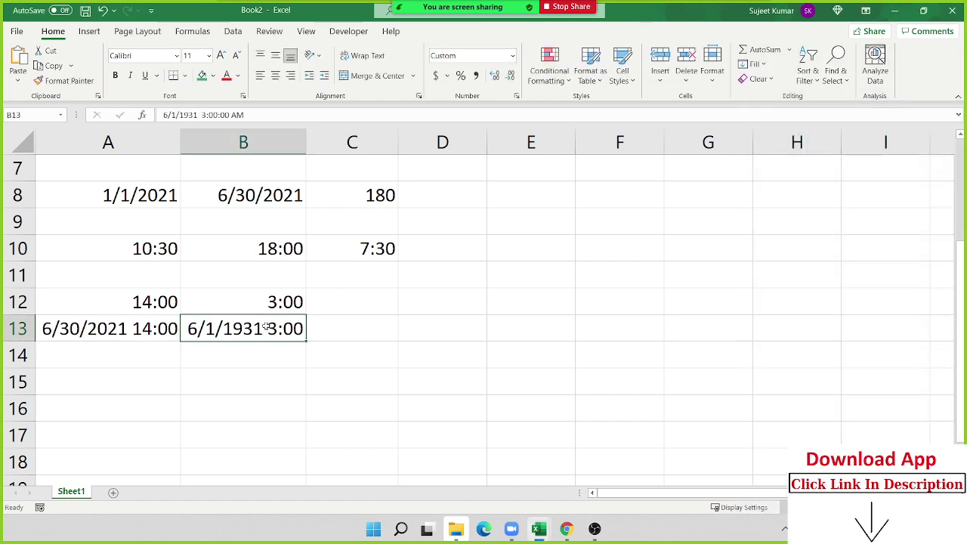
pyautogui.write('7/1')
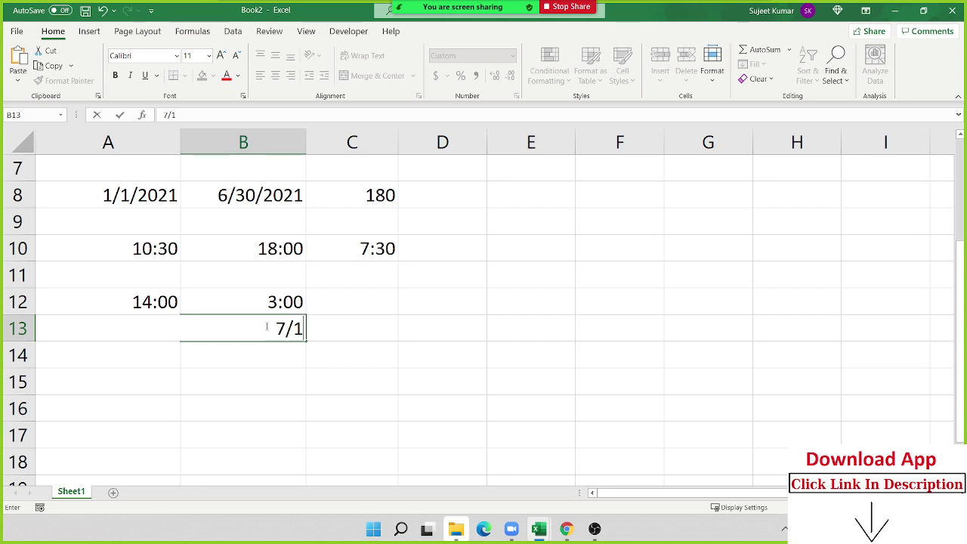
pyautogui.write(' 3')
pyautogui.write(':30')
# - Correct B13's minutes so it reads 7/1 3:00
pyautogui.press('BackSpace')
pyautogui.press('BackSpace')
pyautogui.write('00')
pyautogui.press('Return')
# - Enter =B13-A13 in C13 to get the difference 0.541667
pyautogui.press('Up')
pyautogui.press('Right')
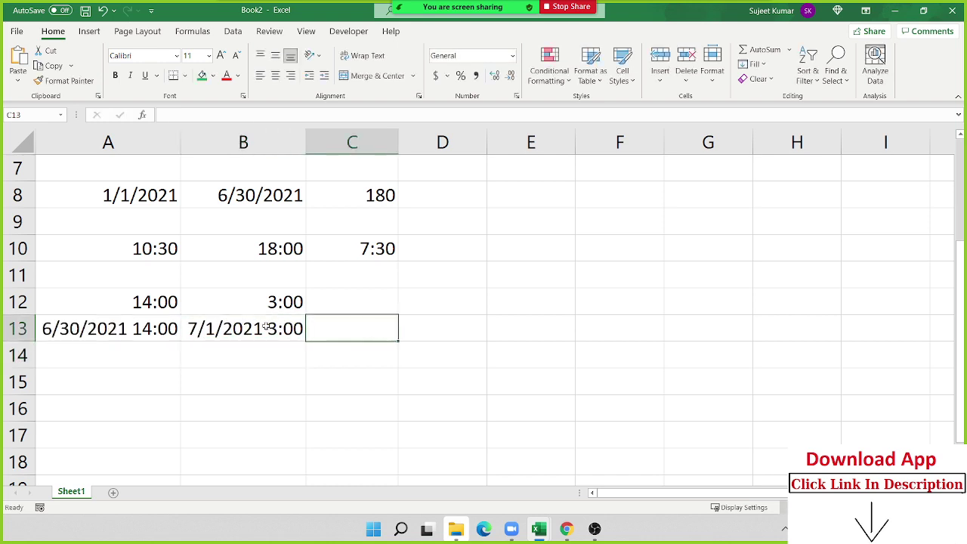
pyautogui.write('=')
pyautogui.click(266, 327)
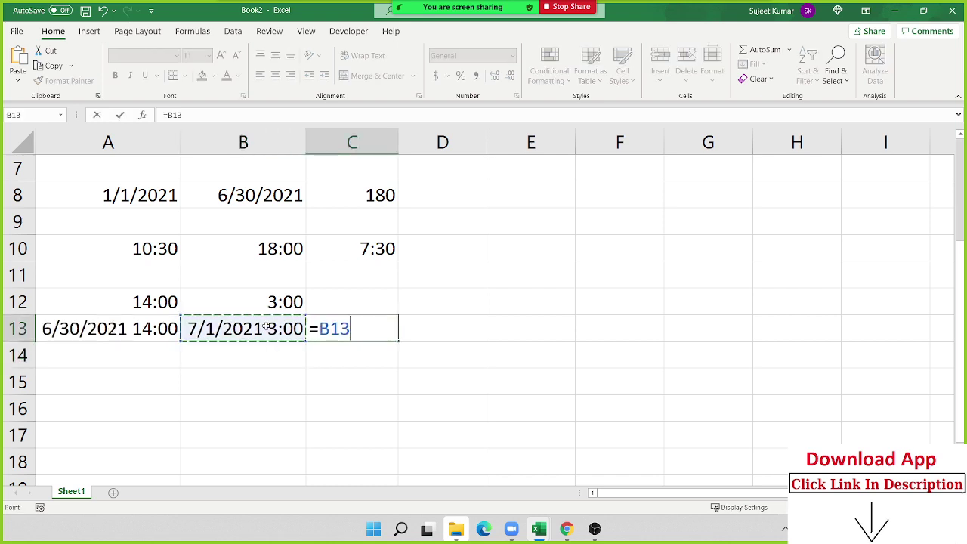
pyautogui.write('-')
pyautogui.press('Left')
pyautogui.press('Left')
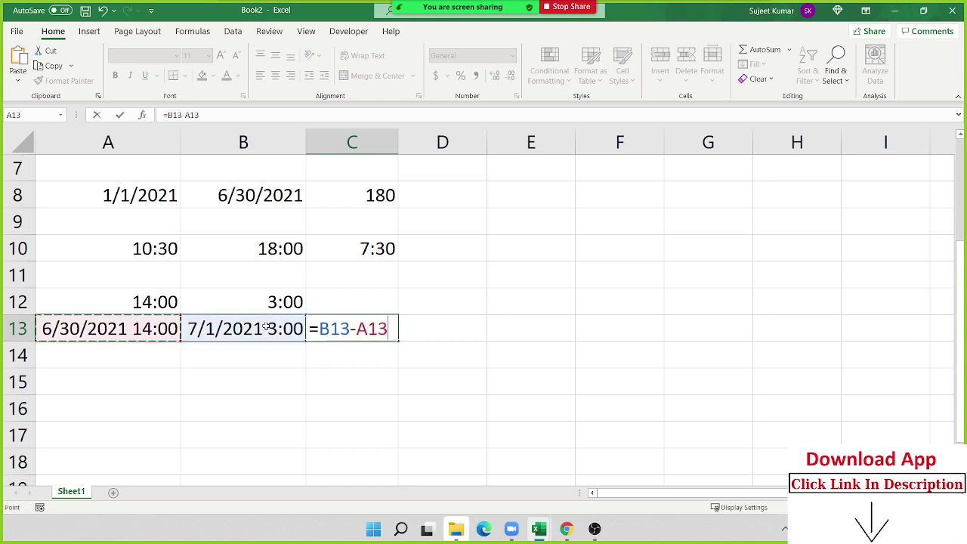
pyautogui.press('Return')
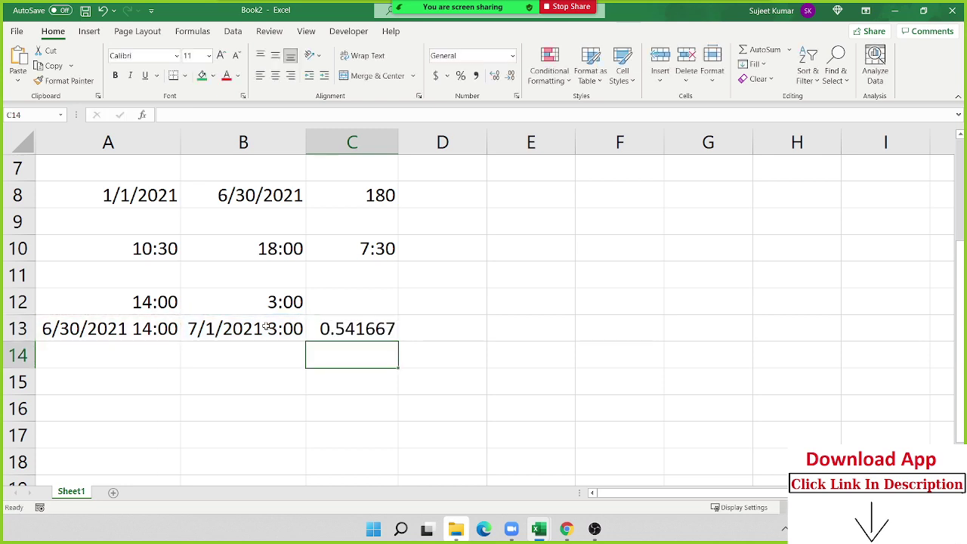
pyautogui.press('Up')
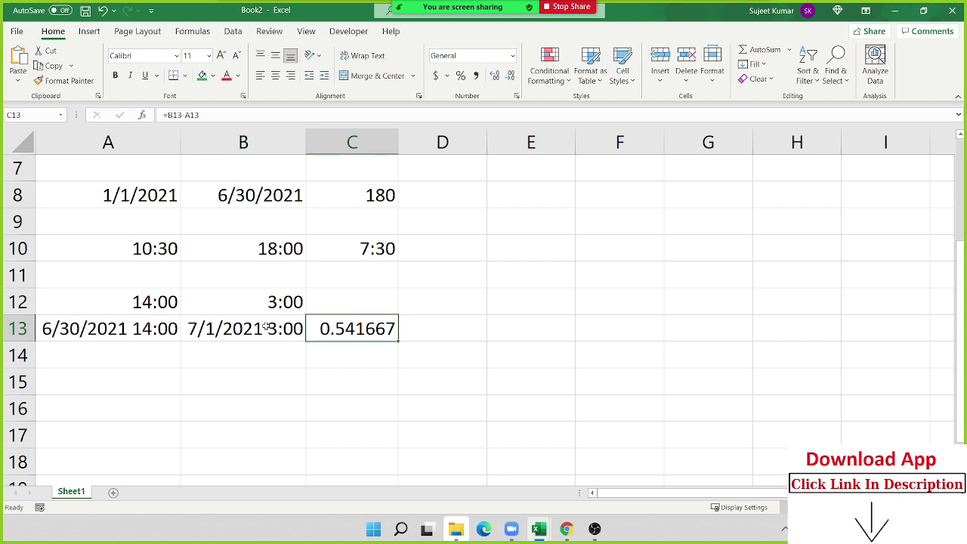
# - Apply the Time format 37:30:55 to C13 so the difference shows 13:00:00
pyautogui.click(517, 96)
pyautogui.click(205, 136)
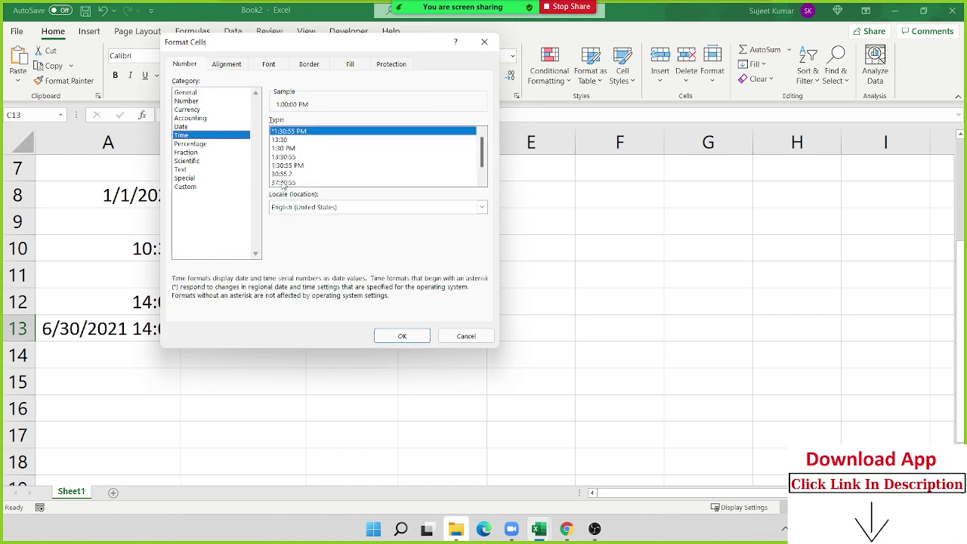
pyautogui.click(284, 183)
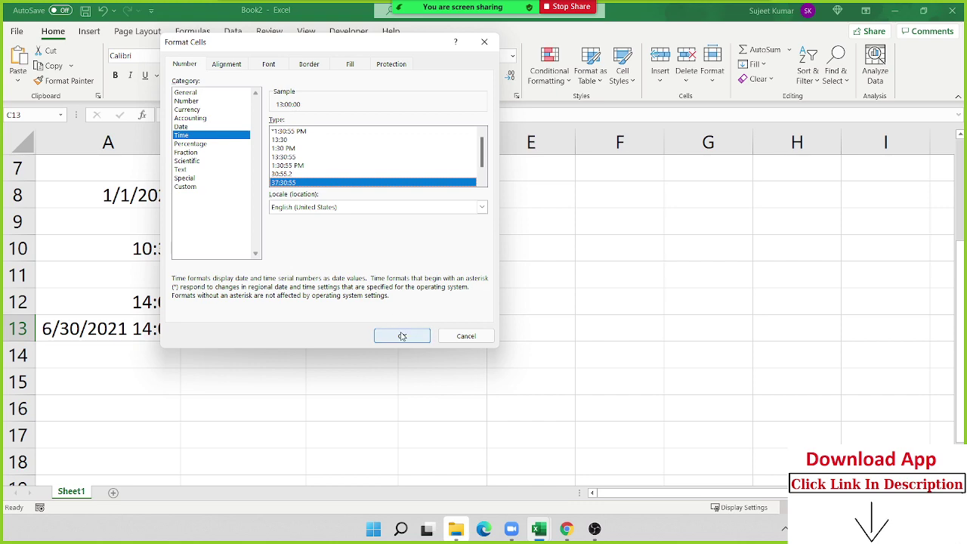
pyautogui.moveTo(310, 51)
pyautogui.mouseDown()
pyautogui.moveTo(744, 185)
pyautogui.moveTo(690, 152)
pyautogui.mouseUp()
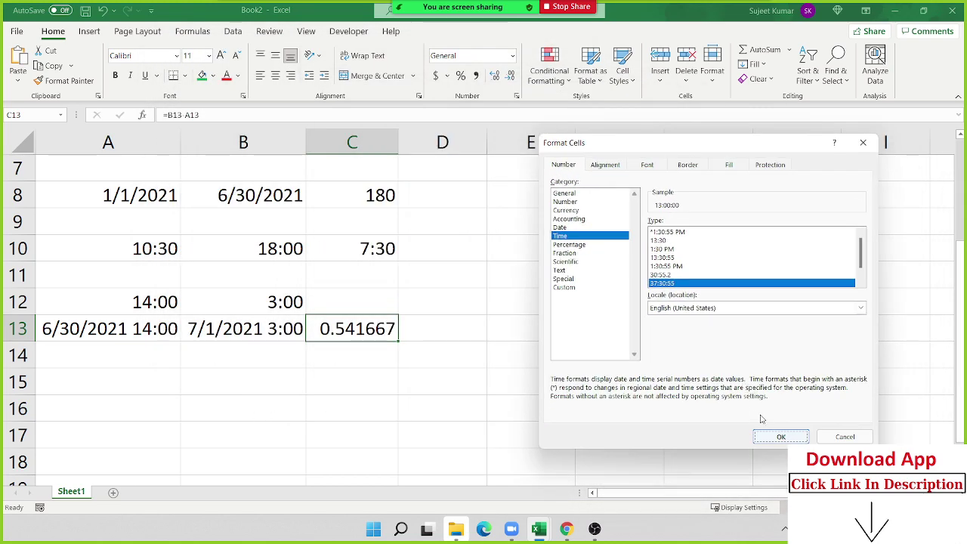
pyautogui.click(777, 435)
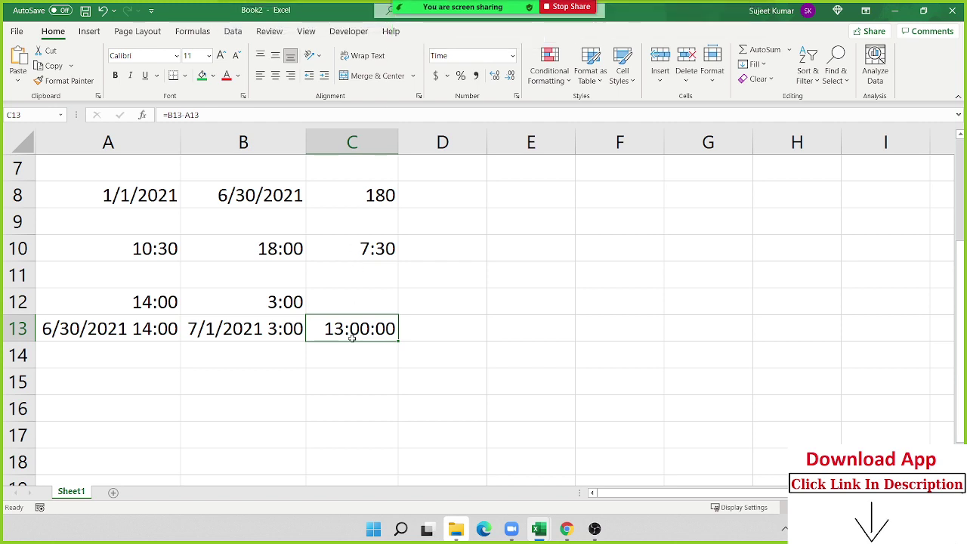
pyautogui.scroll(-3, 355, 336)
# - Enter 7/10/1987 in B18 and today's date in C18 with Ctrl+;
pyautogui.click(207, 224)
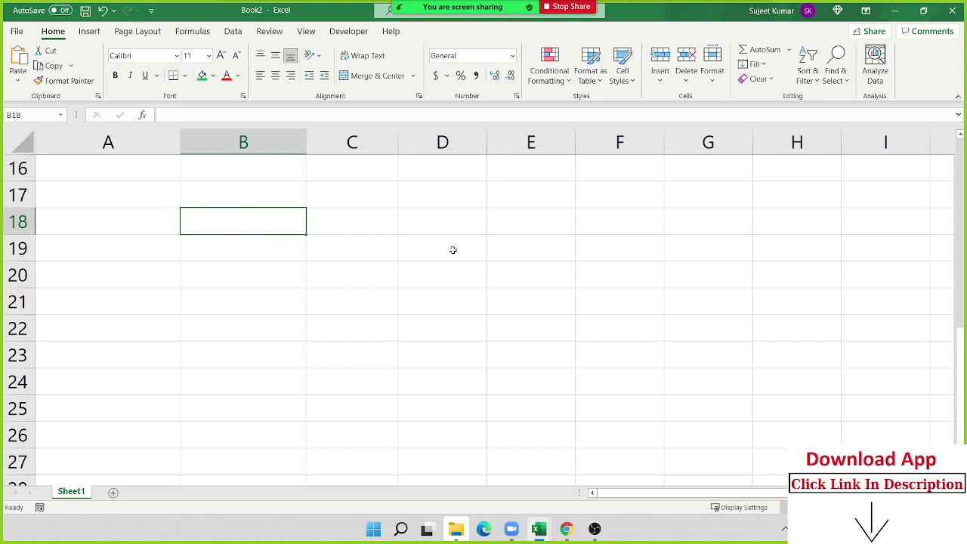
pyautogui.write('7/10')
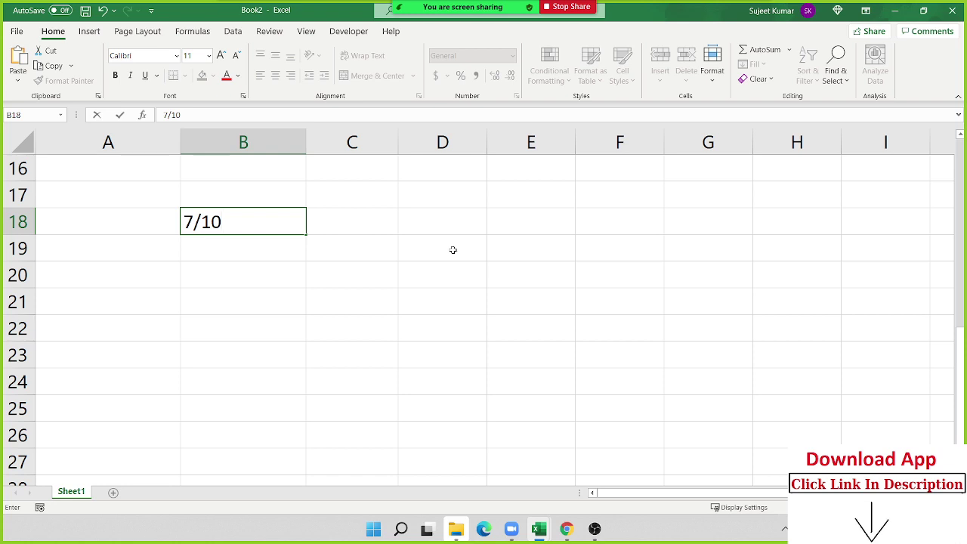
pyautogui.write('/1987')
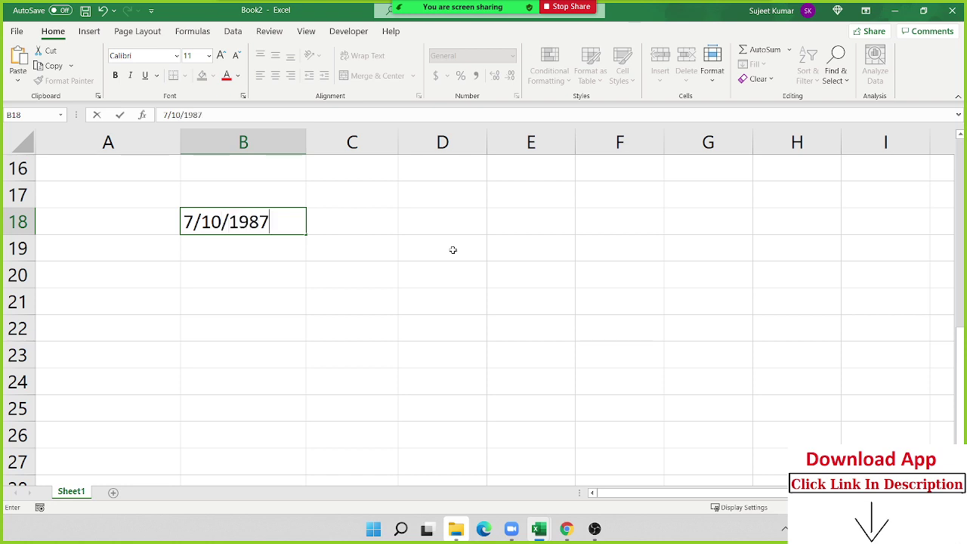
pyautogui.press('Return')
pyautogui.press('Up')
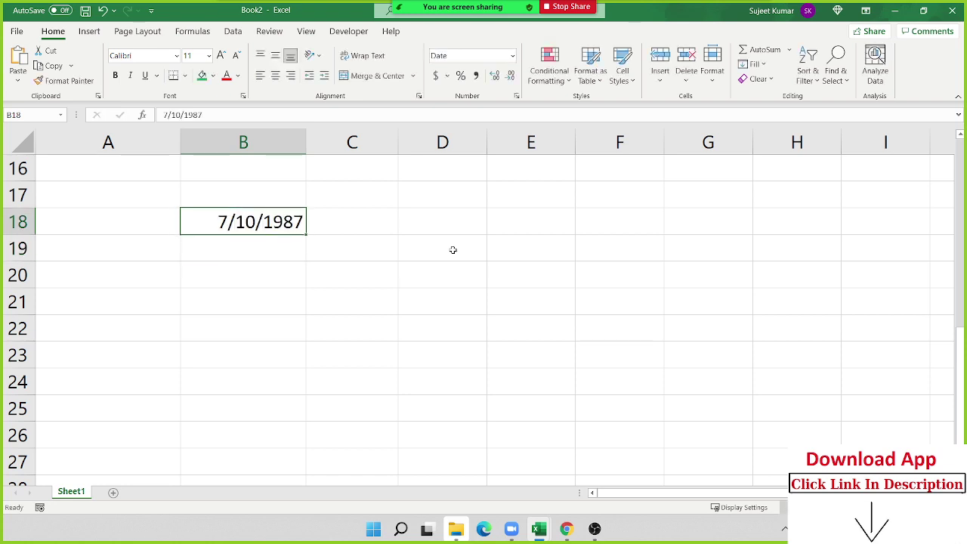
pyautogui.press('Right')
pyautogui.hotkey('ctrl', ';')
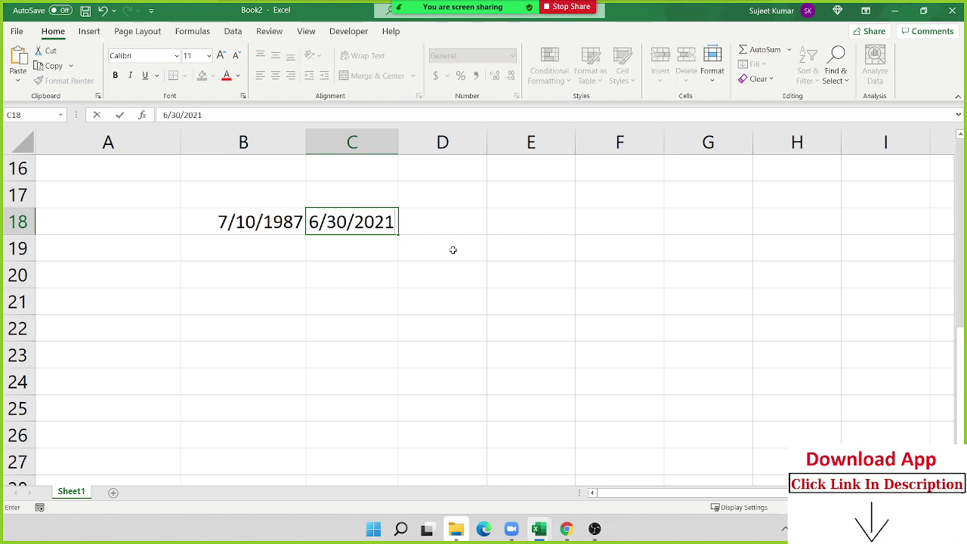
pyautogui.press('Return')
pyautogui.press('Up')
# - Add the headings Y, M and D in C20, D20 and E20
pyautogui.press('Down')
pyautogui.press('Down')
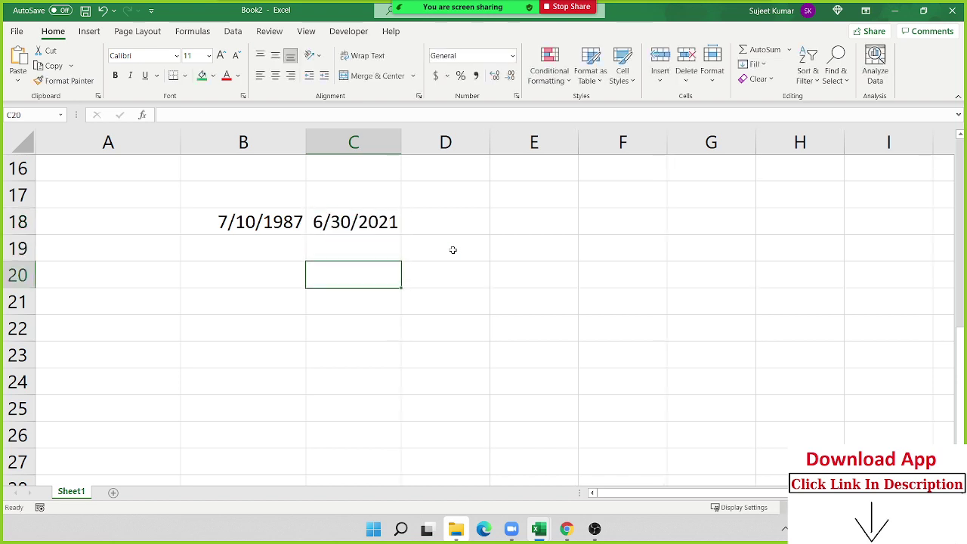
pyautogui.write('Y')
pyautogui.press('Tab')
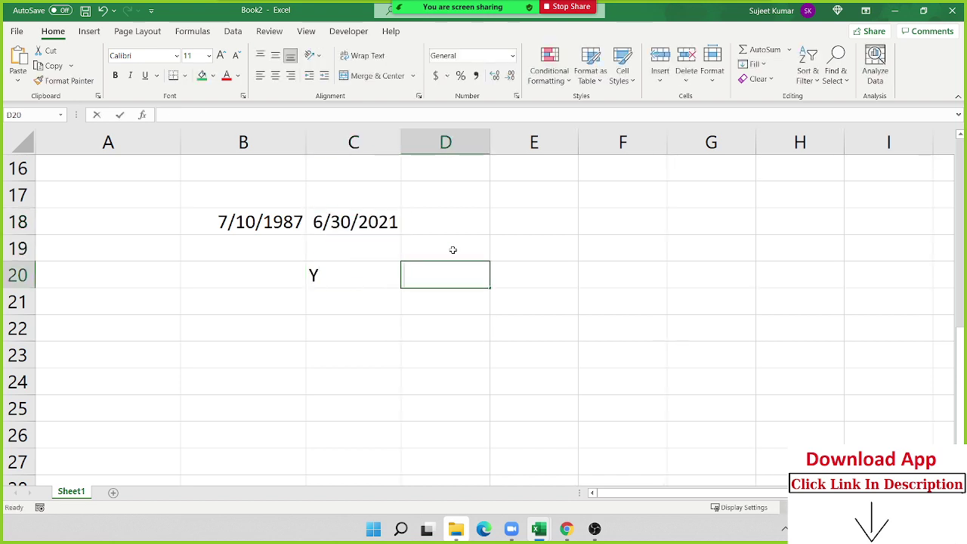
pyautogui.write('M')
pyautogui.press('Tab')
pyautogui.write('D')
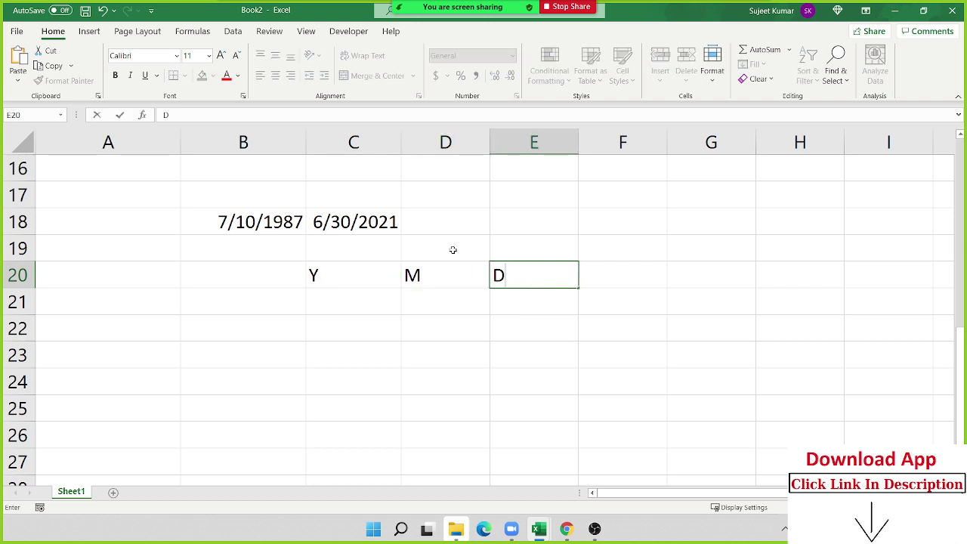
pyautogui.press('Return')
# - Begin typing a =DATEDIF( formula in C21
pyautogui.press('Right')
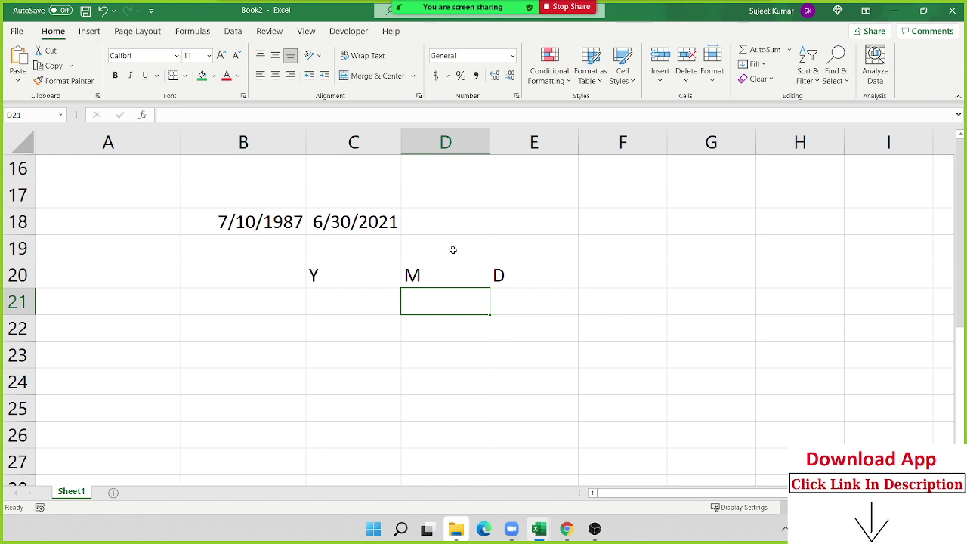
pyautogui.press('Left')
pyautogui.write('=date')
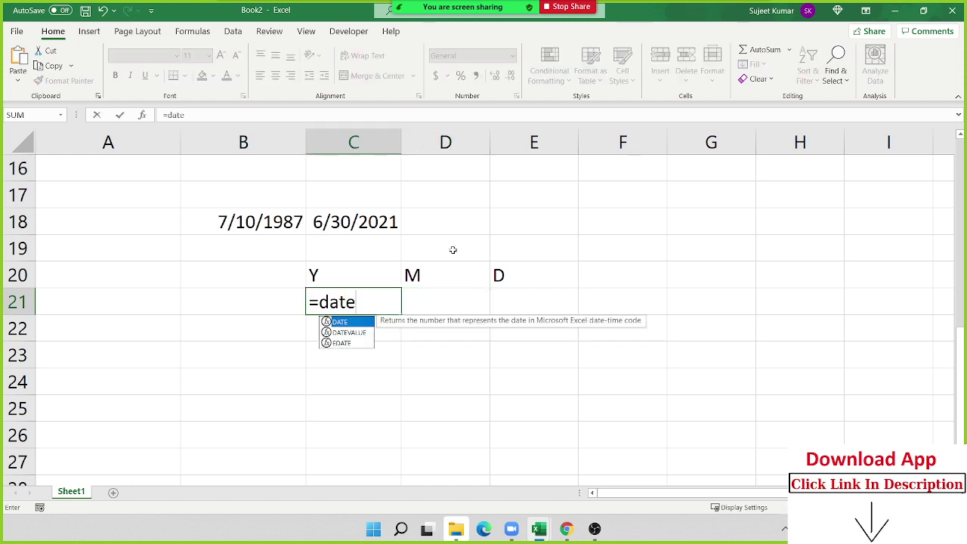
pyautogui.write('dif')
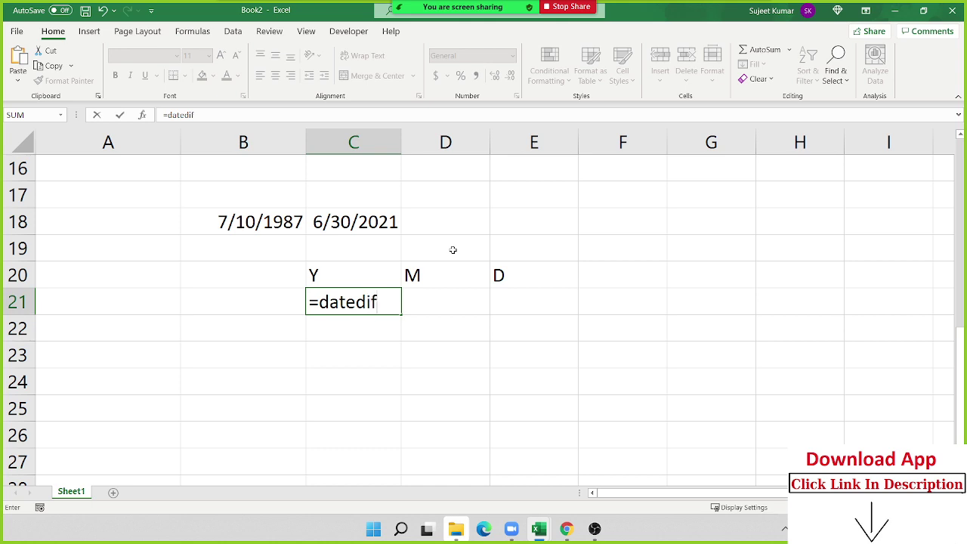
pyautogui.write('(')
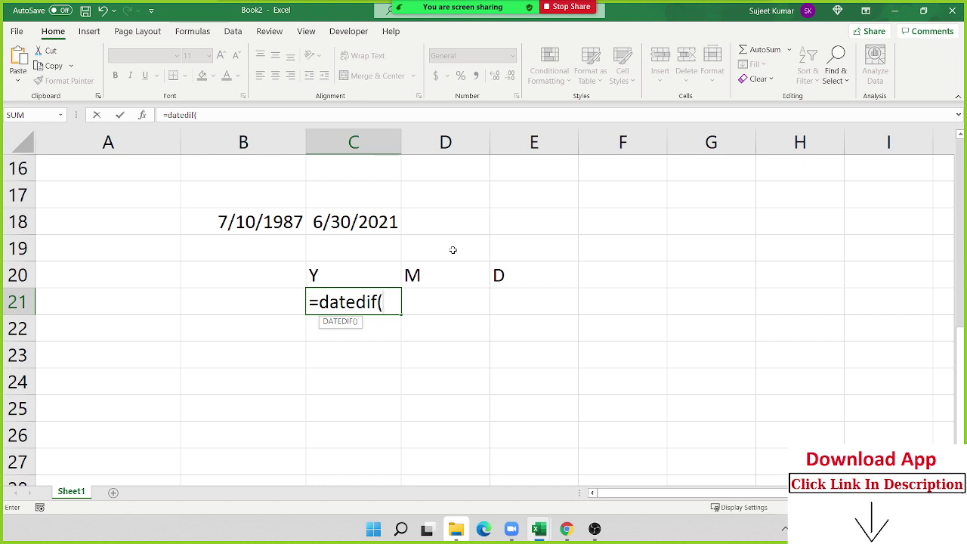
# - Complete =DATEDIF(B18,C18,"y") in C21, returning 33 full years
pyautogui.press('BackSpace')
pyautogui.press('BackSpace')
pyautogui.press('BackSpace')
pyautogui.press('BackSpace')
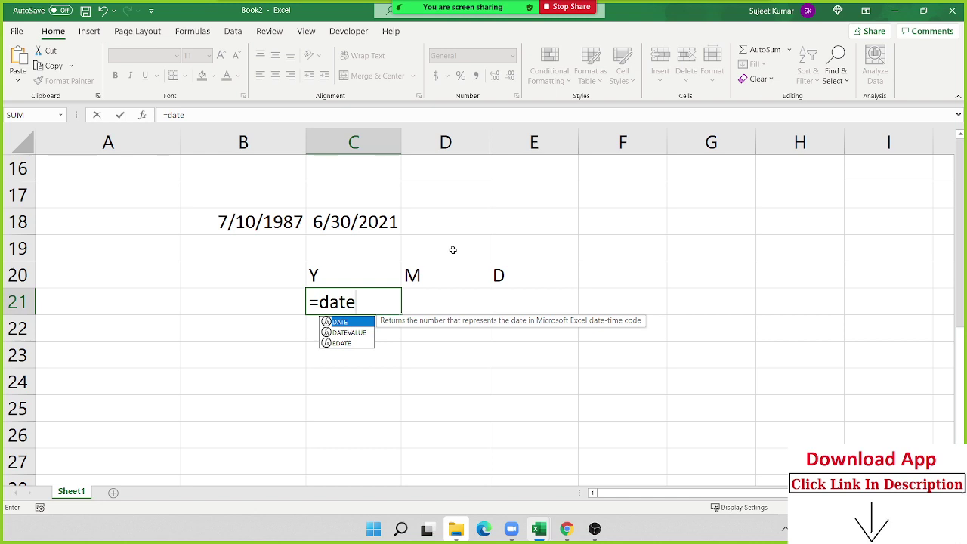
pyautogui.write('d')
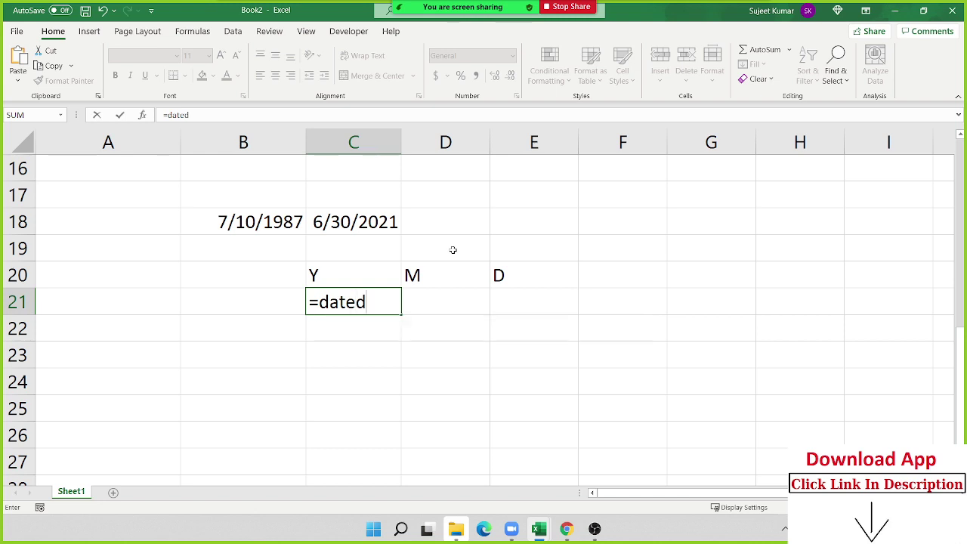
pyautogui.write('if(')
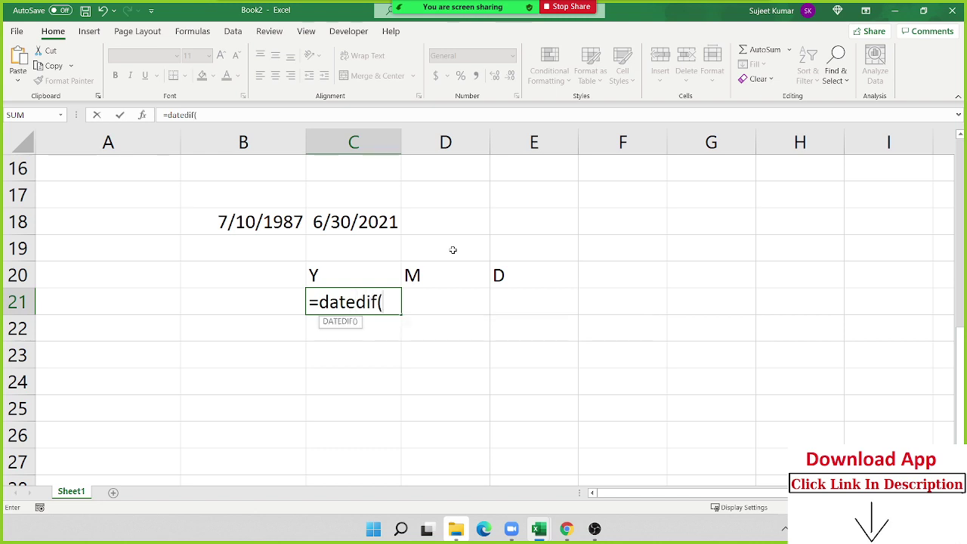
pyautogui.click(250, 227)
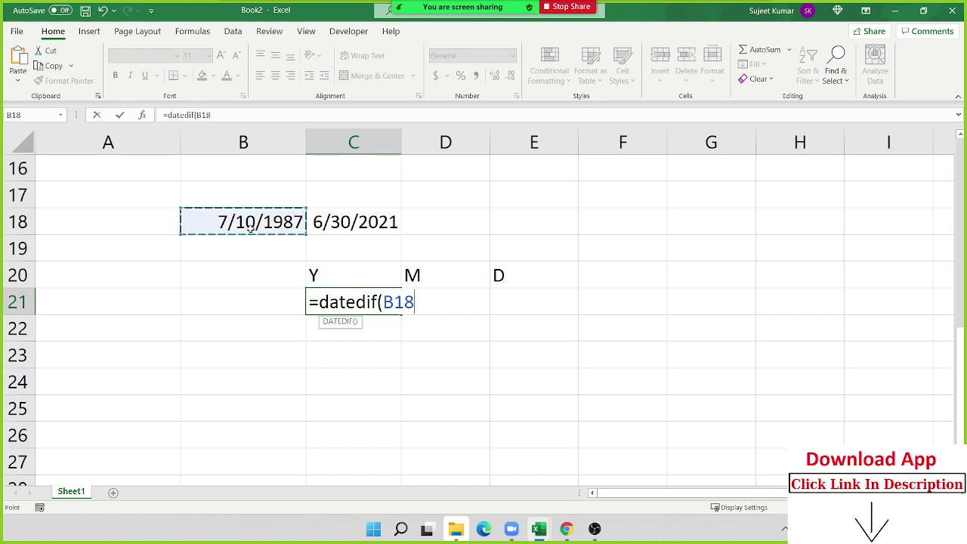
pyautogui.write(',')
pyautogui.click(321, 219)
pyautogui.write(',')
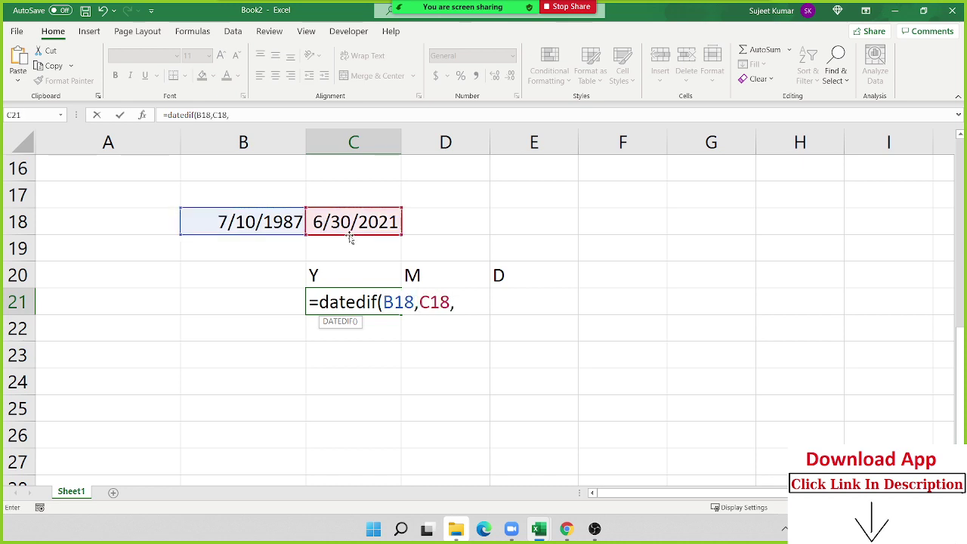
pyautogui.write('"y')
pyautogui.write('")')
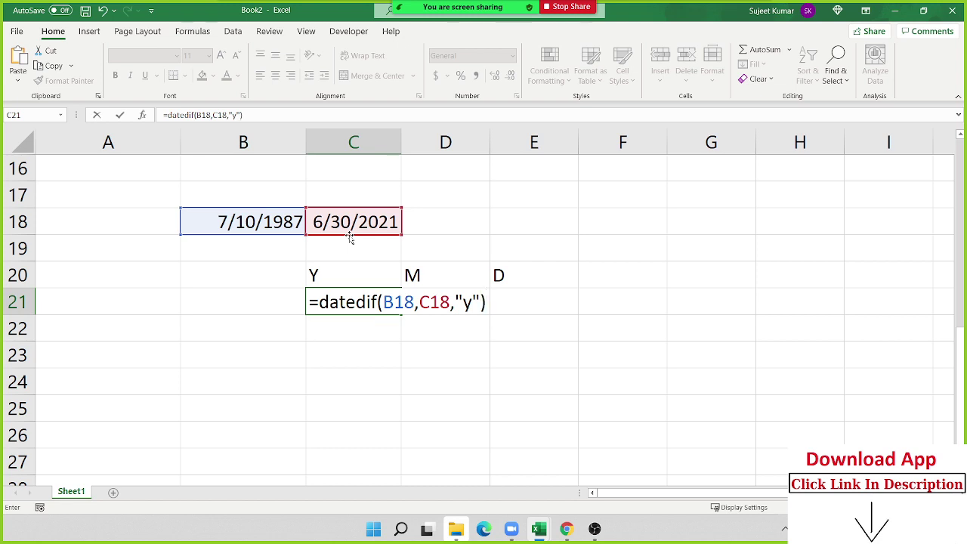
pyautogui.press('Return')
pyautogui.press('Up')
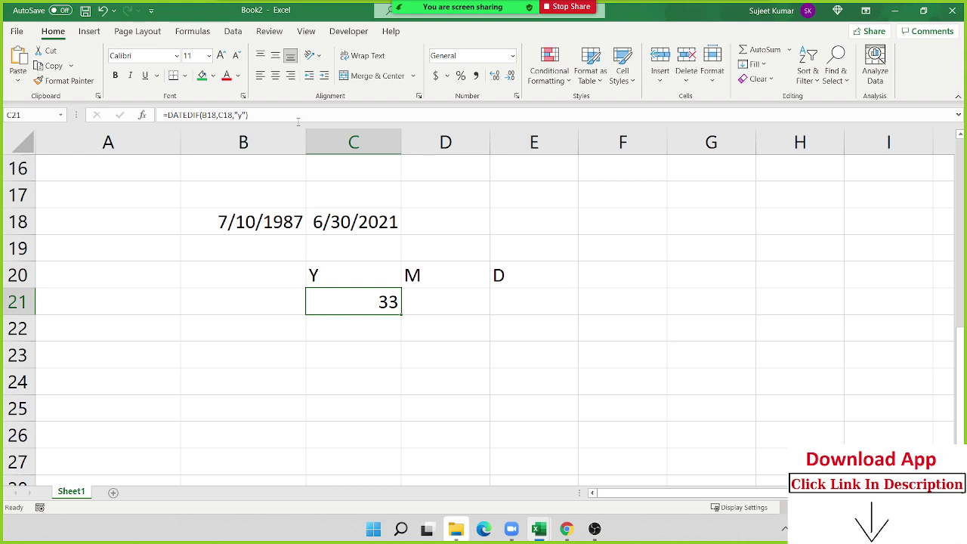
pyautogui.press('F2')
# - Paste the DATEDIF formula into D21 and change its unit to "ym" for 11 leftover months
pyautogui.click(423, 303)
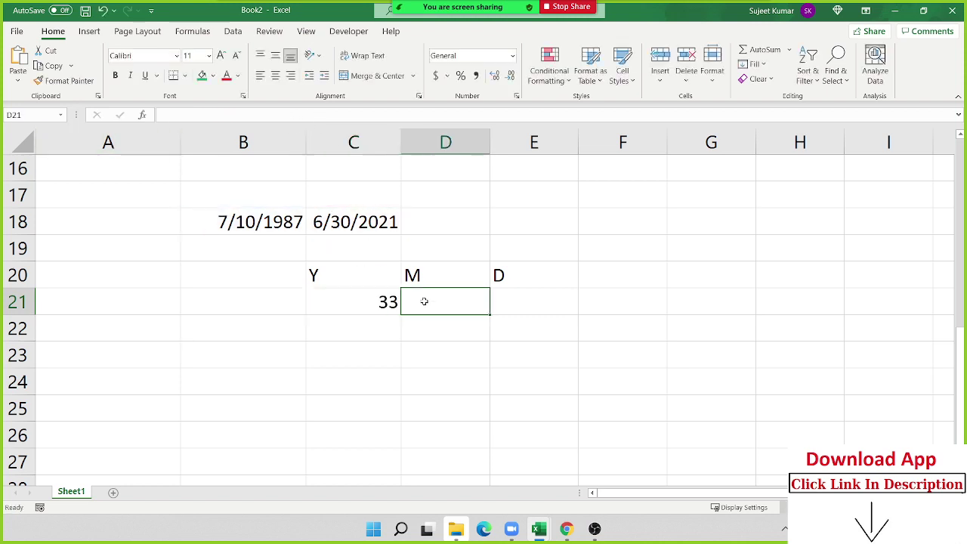
pyautogui.write('=DATEDIF(B18,C18,"y")')
pyautogui.press('F2')
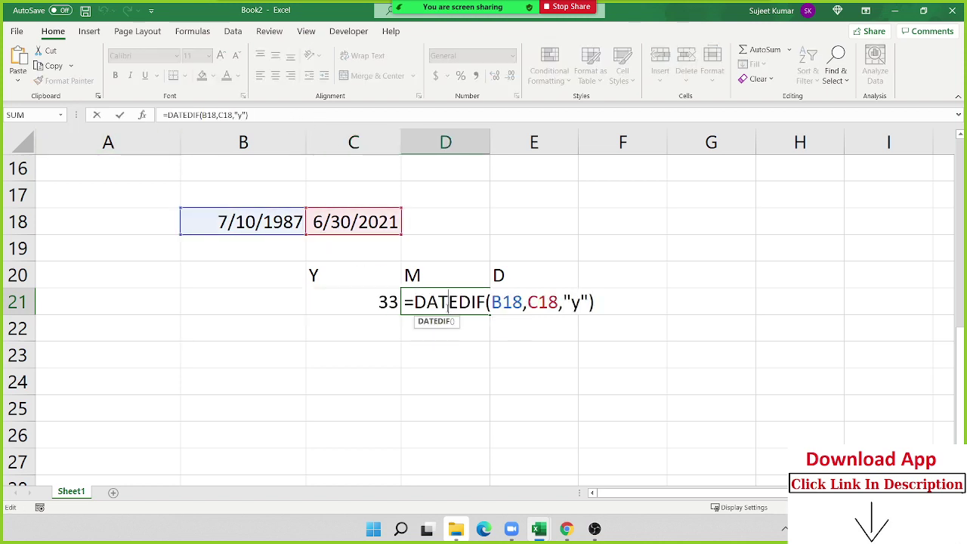
pyautogui.doubleClick(576, 302)
pyautogui.press('Right')
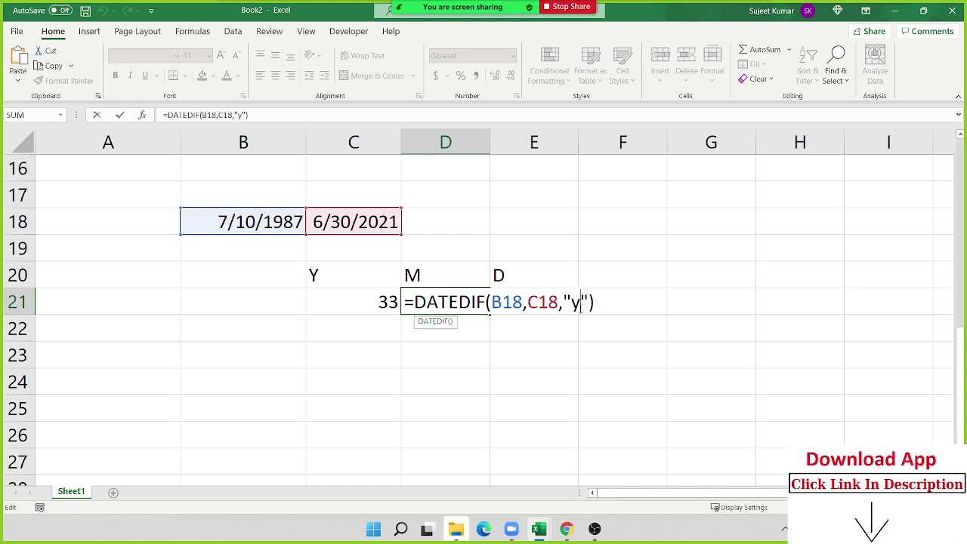
pyautogui.press('BackSpace')
pyautogui.write('m')
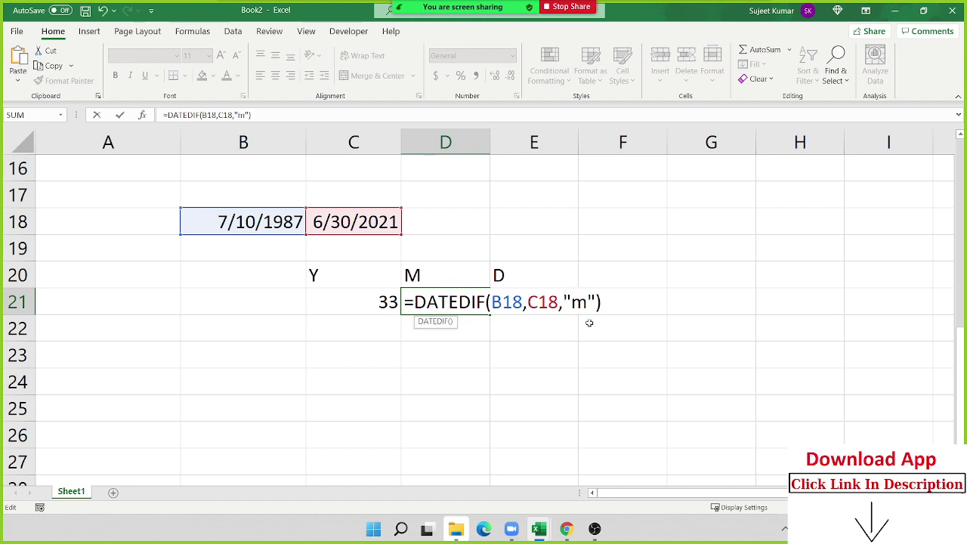
pyautogui.press('Return')
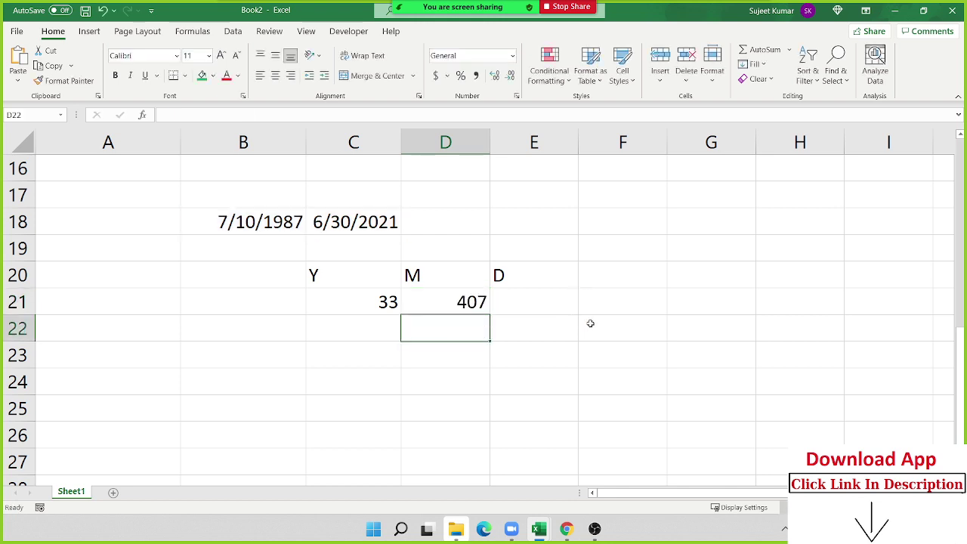
pyautogui.press('Up')
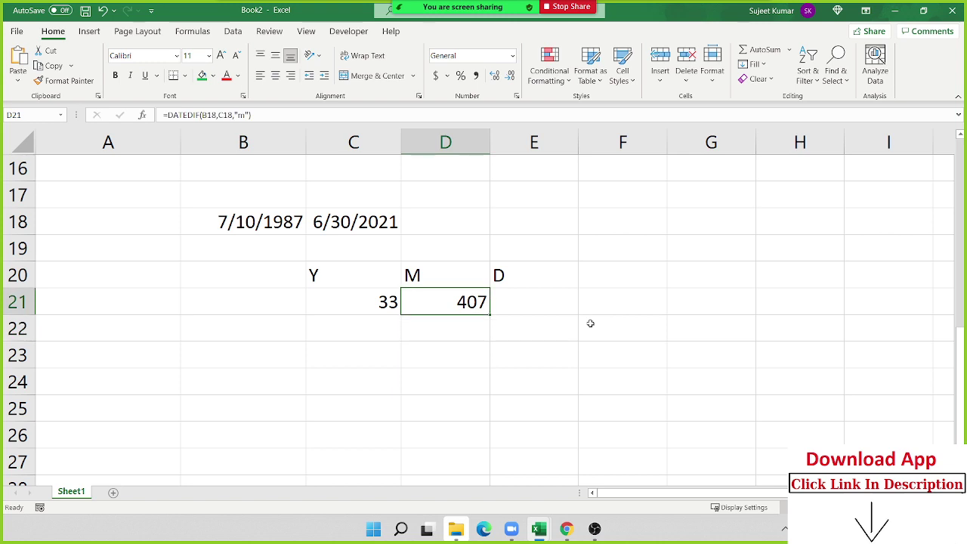
pyautogui.press('F2')
pyautogui.press('Left')
pyautogui.press('Left')
pyautogui.press('Left')
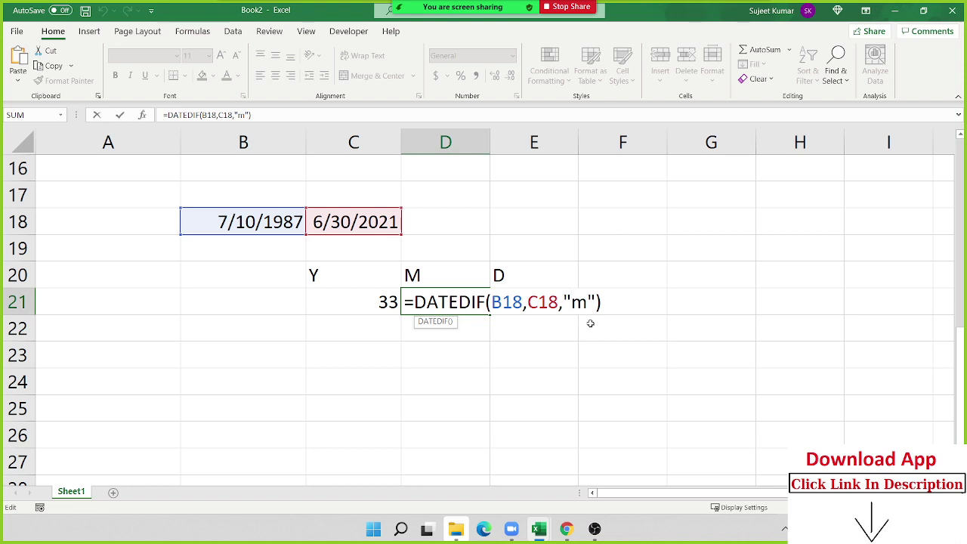
pyautogui.write('y')
pyautogui.press('Return')
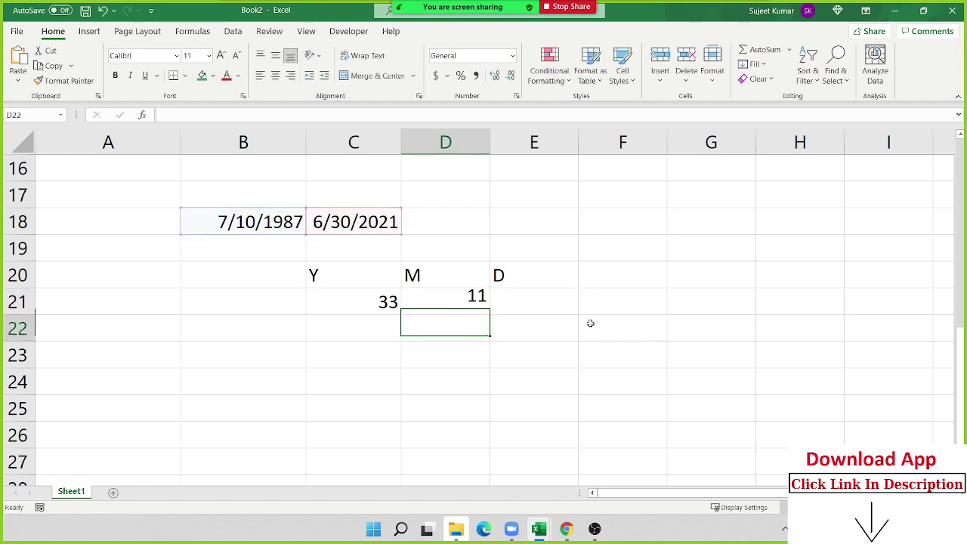
# - Paste the formula into E21 with unit "md" for 20 leftover days
pyautogui.press('Up')
pyautogui.press('Right')
pyautogui.write('=')
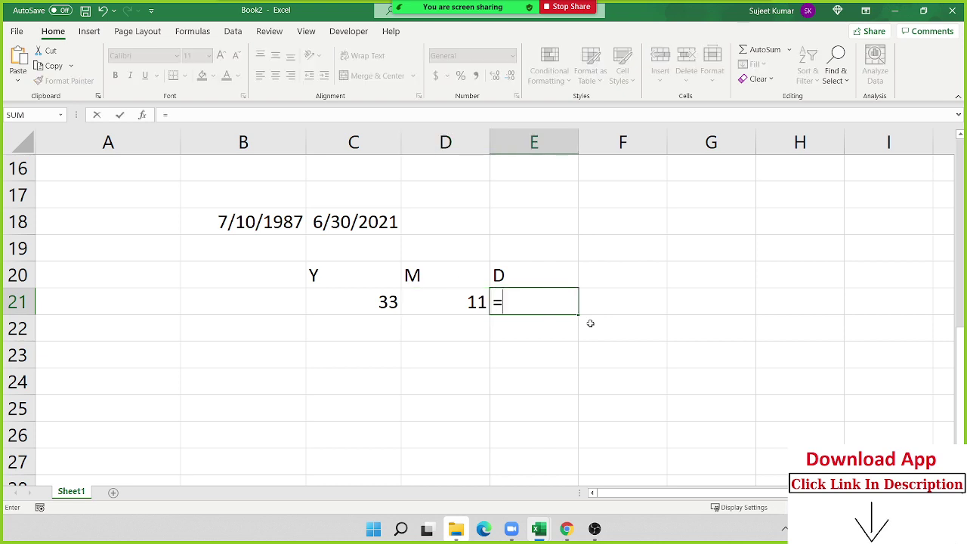
pyautogui.write('=DATEDIF(B18,C18,"y")')
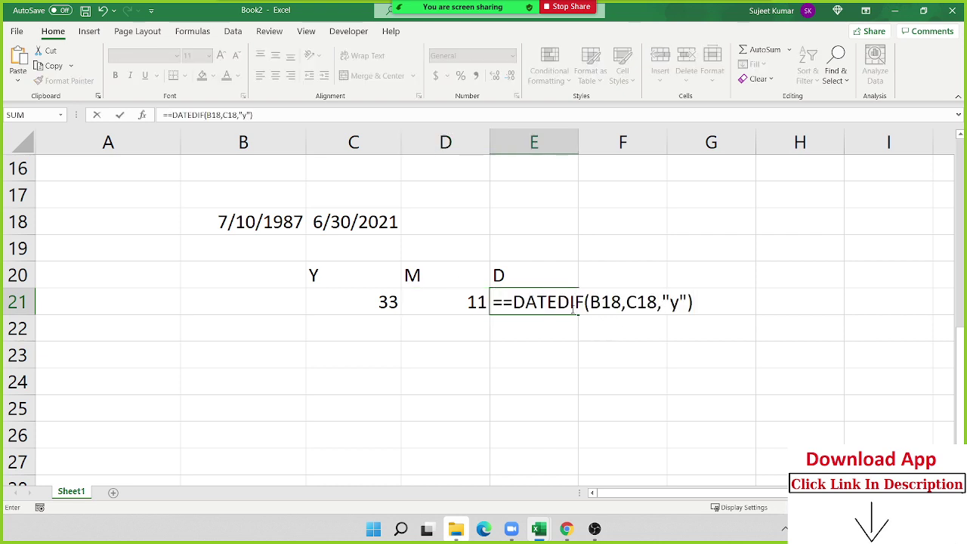
pyautogui.click(509, 305)
pyautogui.press('BackSpace')
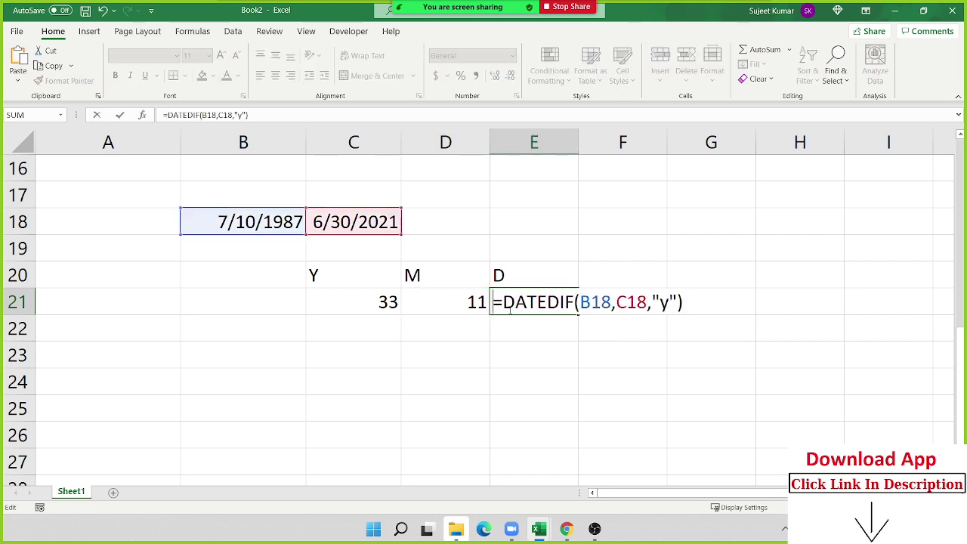
pyautogui.doubleClick(663, 302)
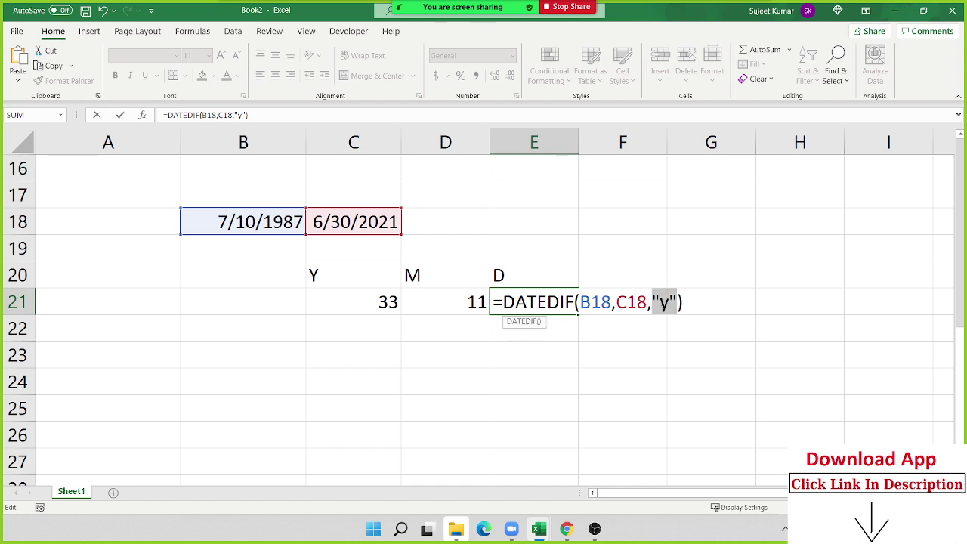
pyautogui.press('Left')
pyautogui.press('Delete')
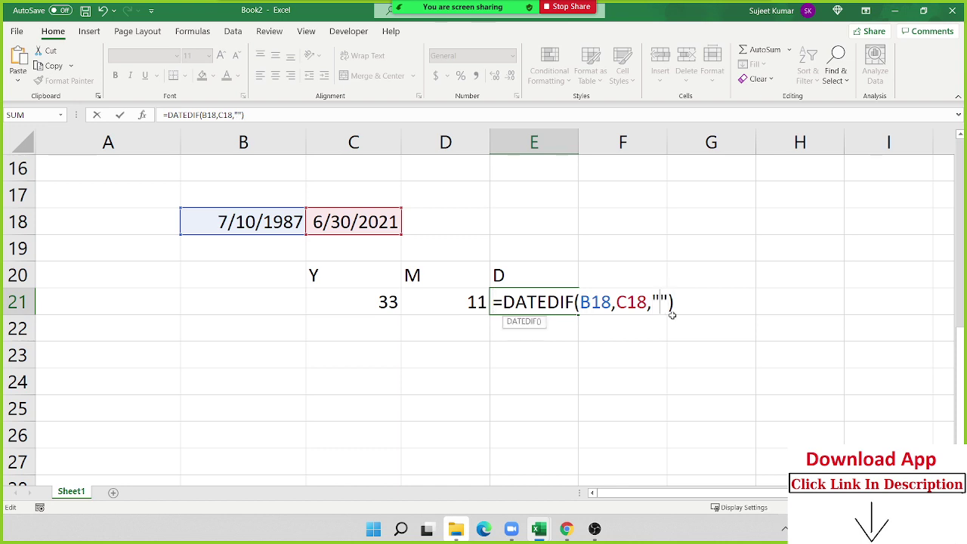
pyautogui.write('md')
pyautogui.press('Return')
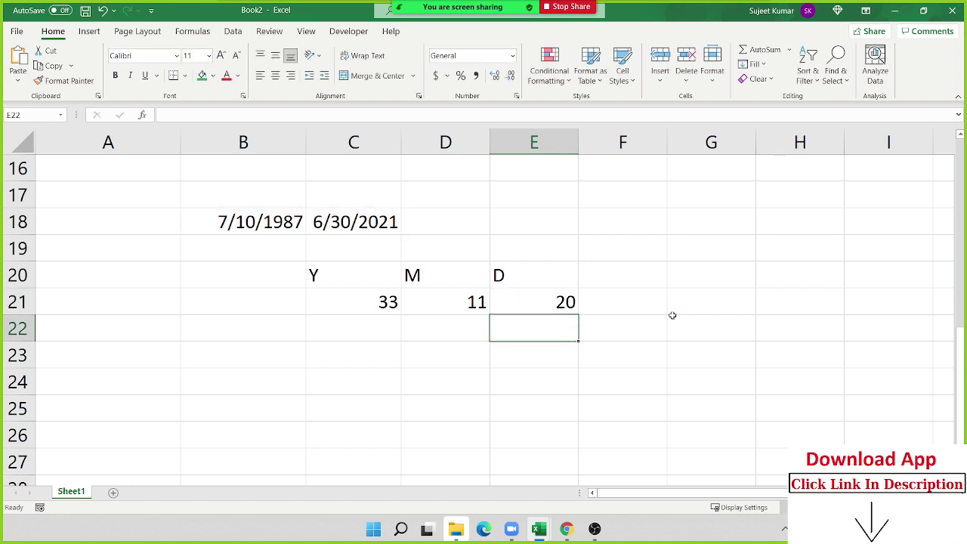
# - Review the dates in B18 and C18 and the DATEDIF results in C21, D21 and E21
pyautogui.click(251, 231)
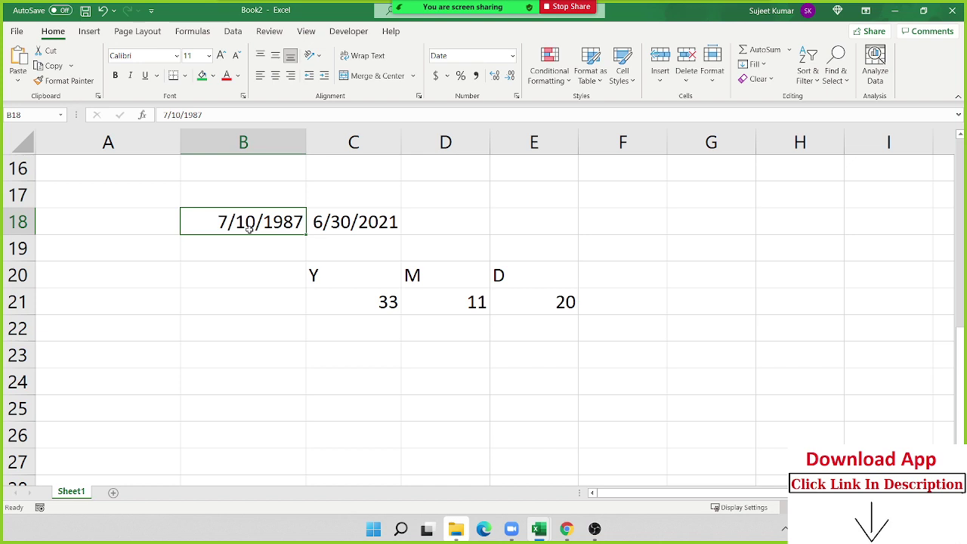
pyautogui.click(354, 227)
pyautogui.click(265, 225)
pyautogui.click(369, 311)
pyautogui.click(446, 304)
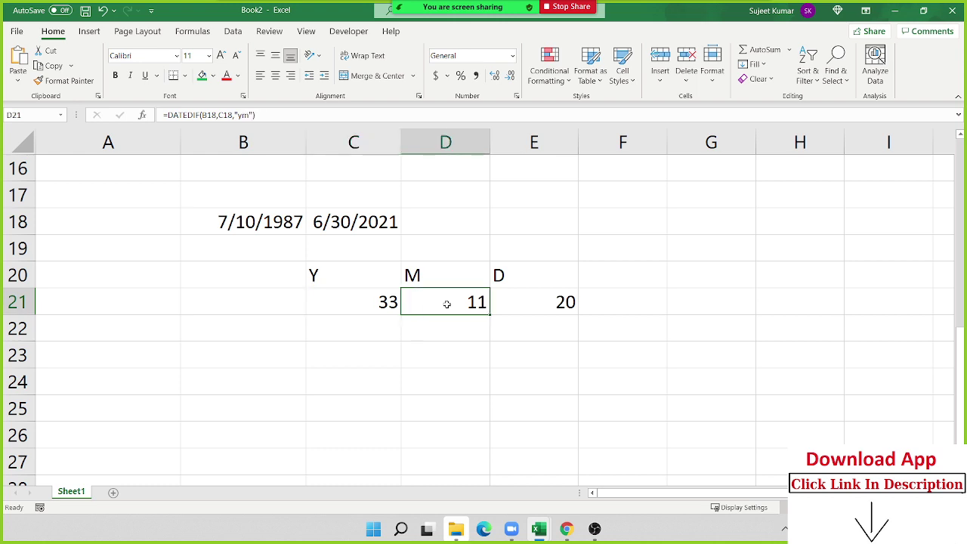
pyautogui.click(514, 309)
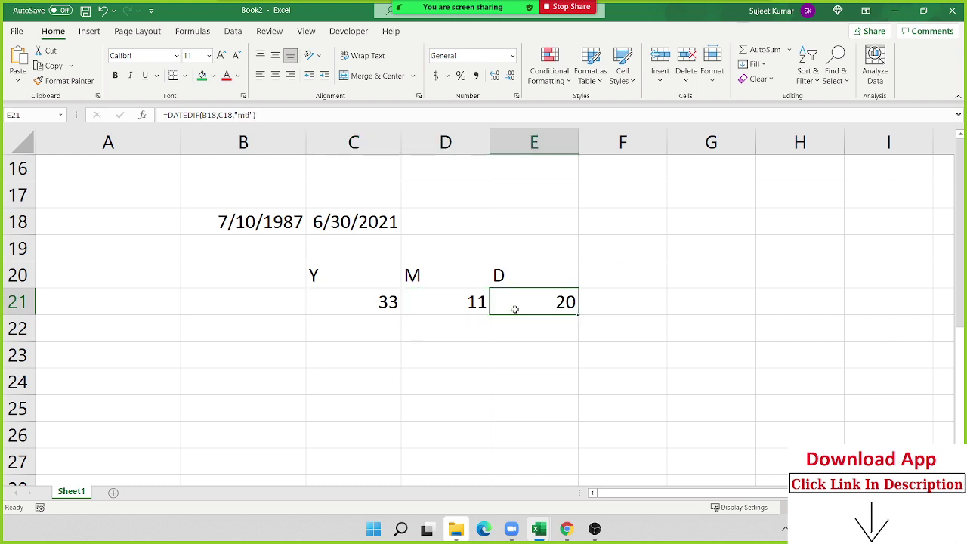
pyautogui.click(381, 303)
pyautogui.click(428, 304)
pyautogui.click(510, 304)
pyautogui.moveTo(413, 9)
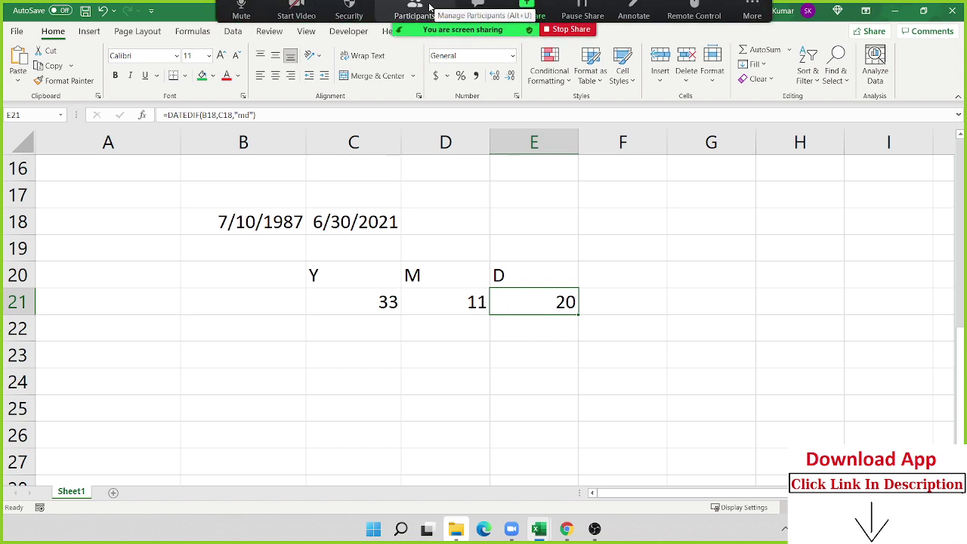
# - Scroll back to the top of the sheet and select cell E2
pyautogui.scroll(1, 393, 285)
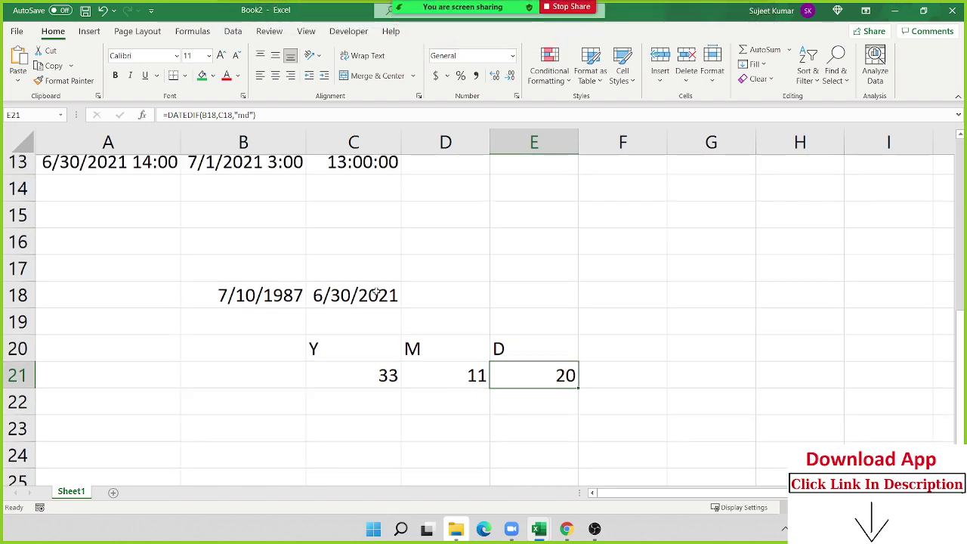
pyautogui.scroll(3, 406, 290)
pyautogui.scroll(1, 407, 290)
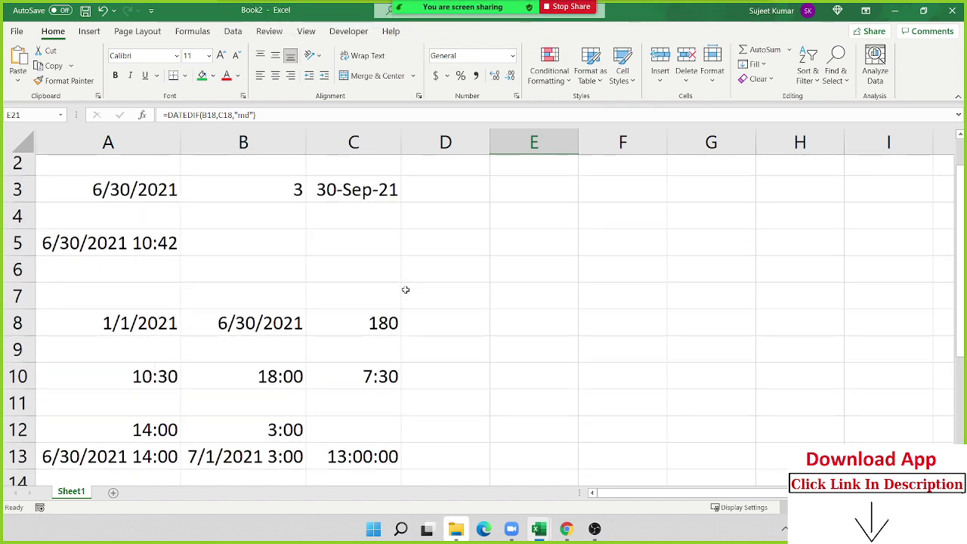
pyautogui.scroll(-2, 404, 286)
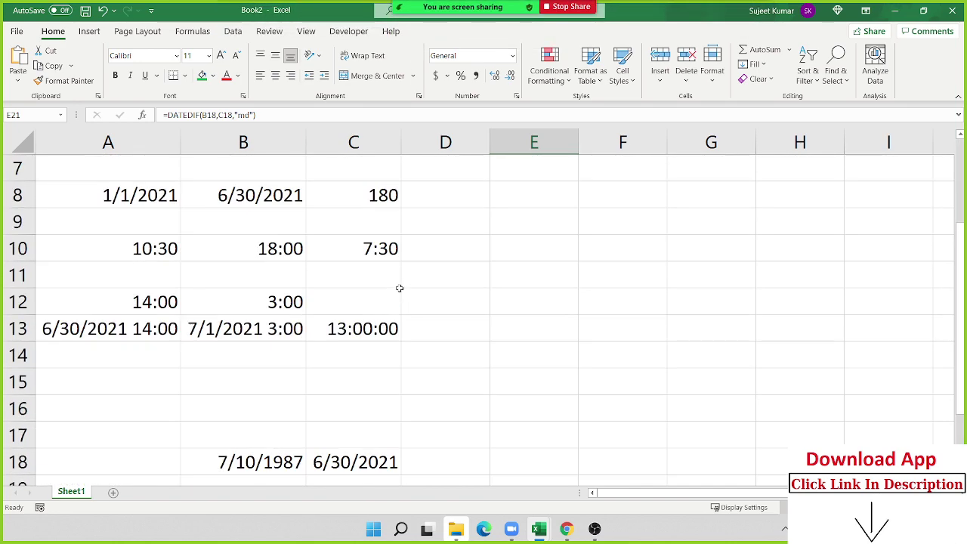
pyautogui.scroll(-1, 402, 286)
pyautogui.scroll(3, 400, 285)
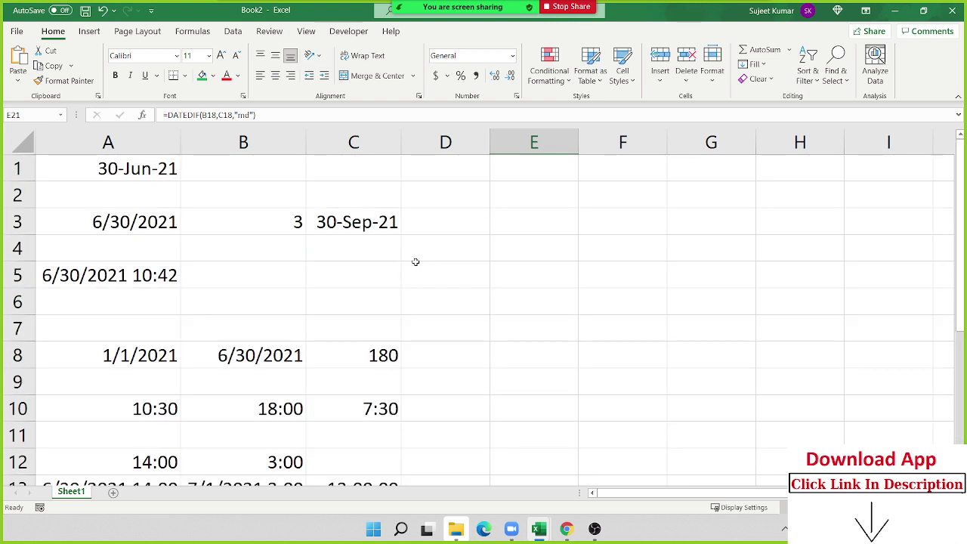
pyautogui.click(533, 199)
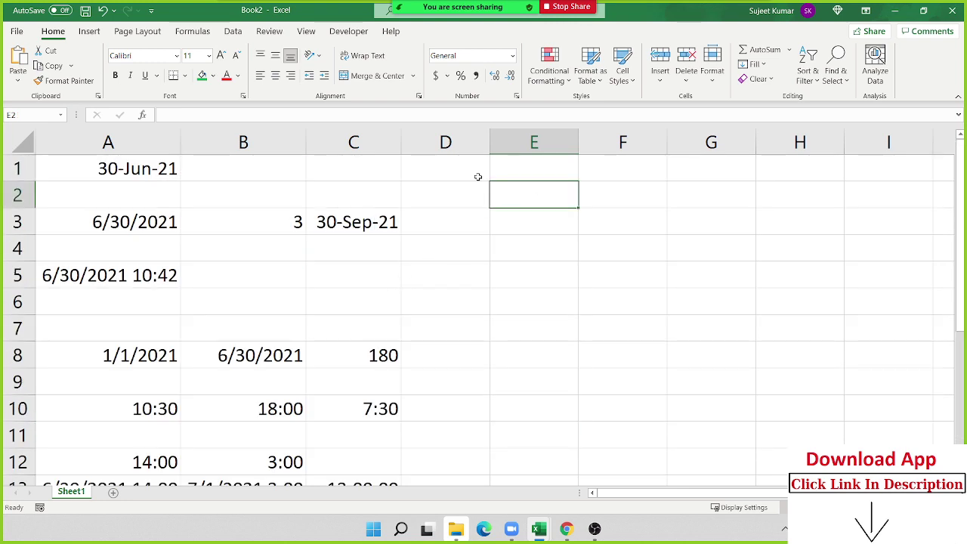
# - Enter 10:20 in E2 and 0:30 in F2, and sum them in G2 with =E2+F2 for 10:50
pyautogui.write('10:')
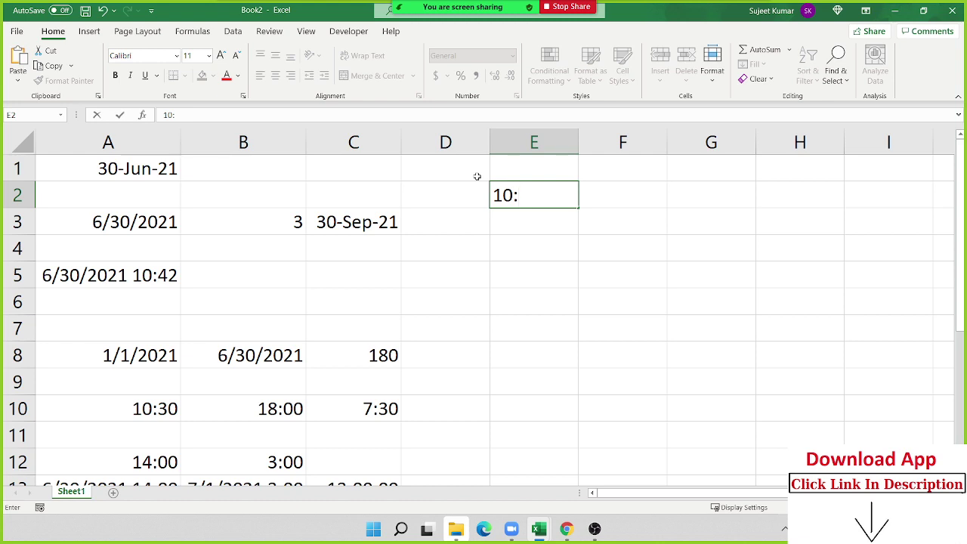
pyautogui.write('20')
pyautogui.press('Tab')
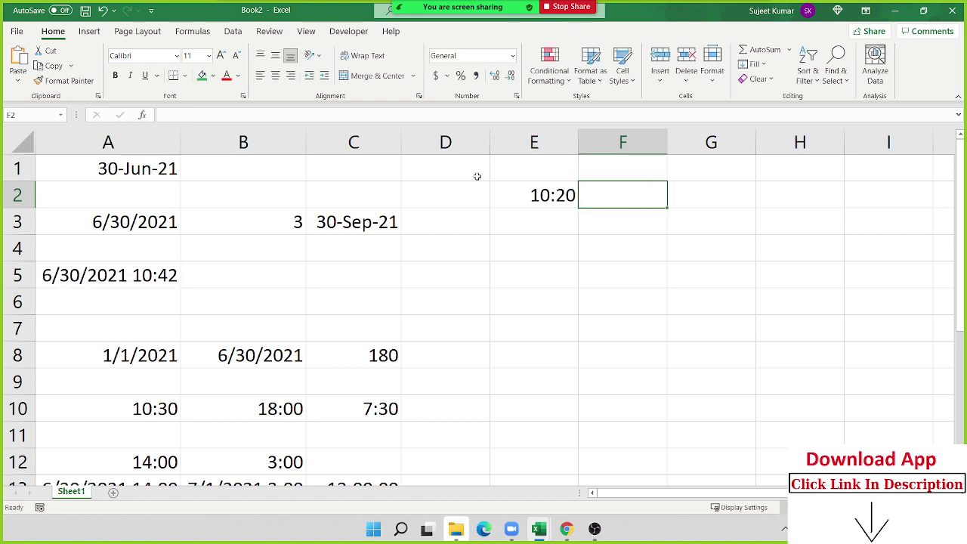
pyautogui.write('0:')
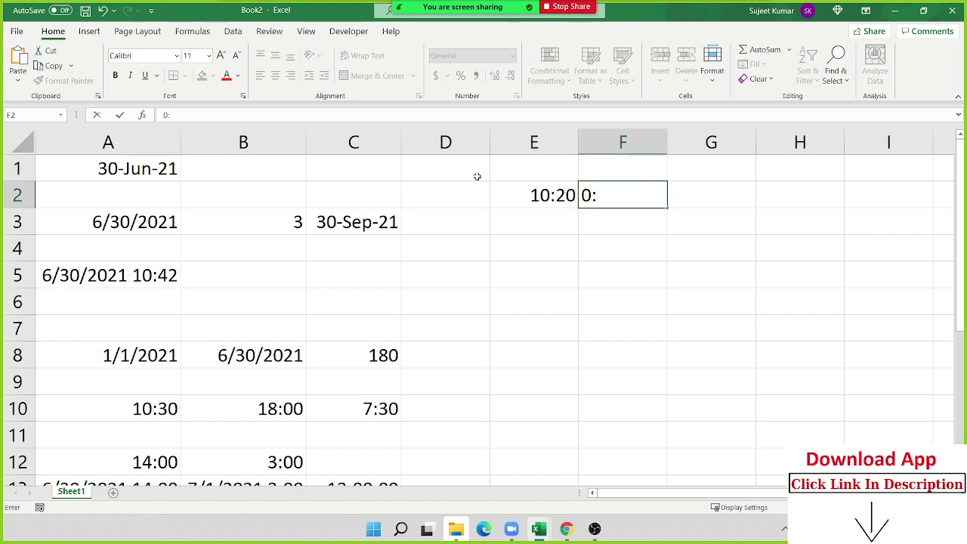
pyautogui.write('30')
pyautogui.press('Return')
pyautogui.press('Up')
pyautogui.press('Right')
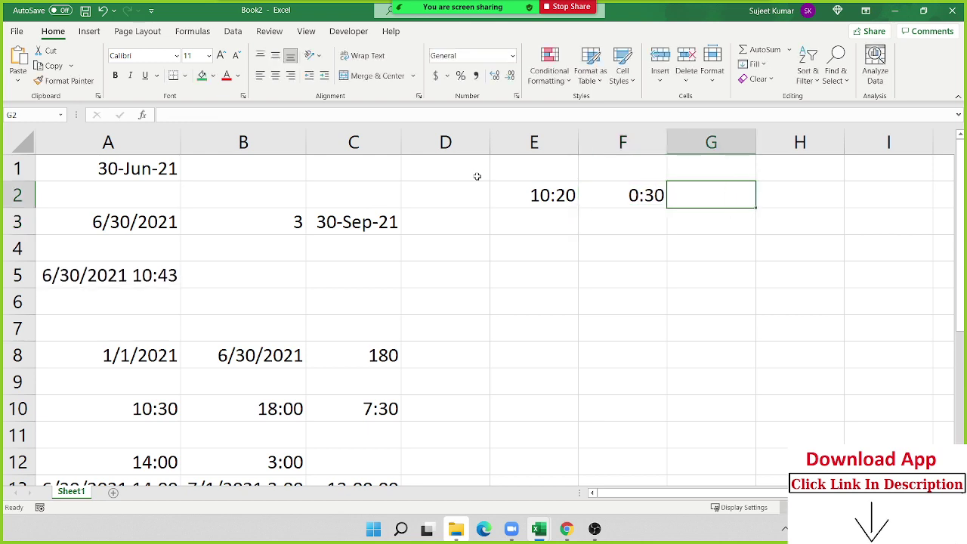
pyautogui.write('=')
pyautogui.press('Left')
pyautogui.press('Left')
pyautogui.write('+')
pyautogui.press('Left')
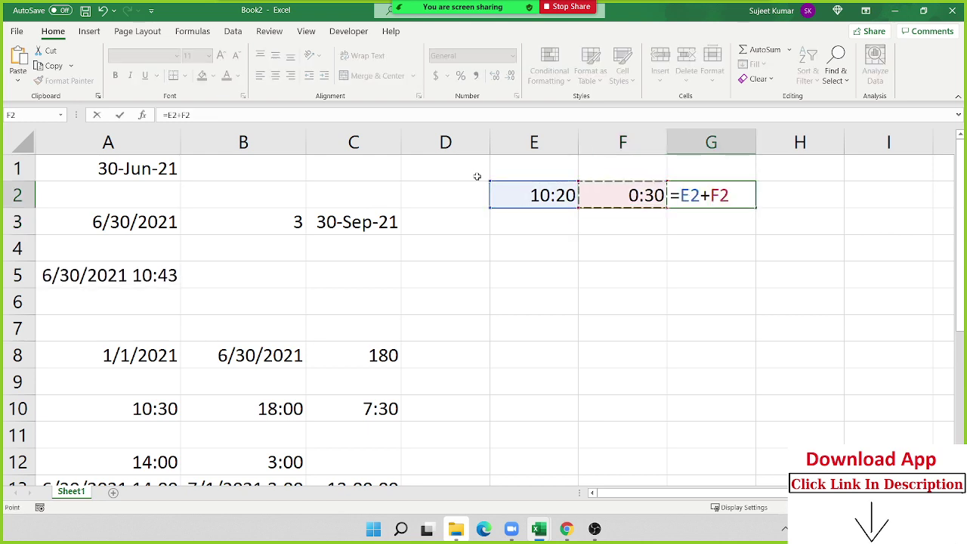
pyautogui.press('Return')
pyautogui.press('Up')
pyautogui.press('Left')
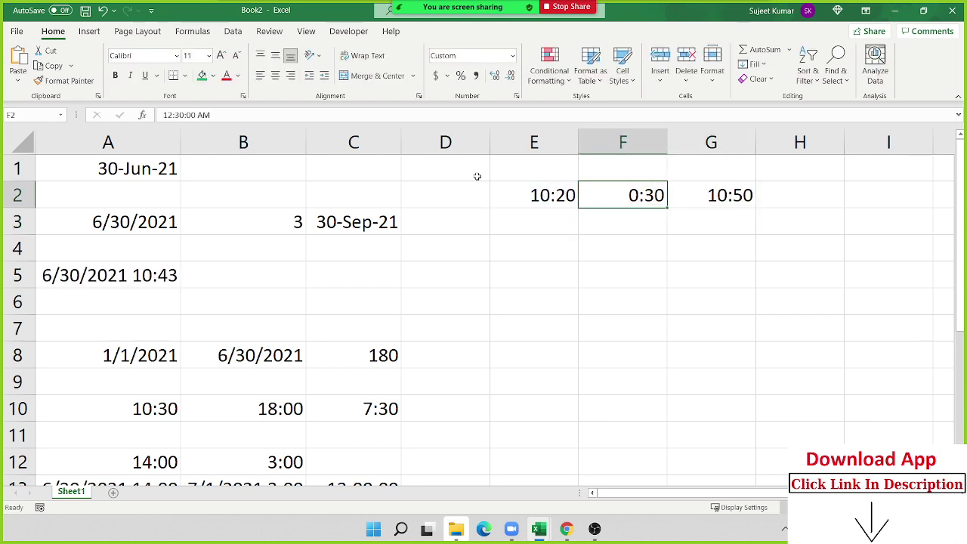
# - Fill 10:20 down into E3, enter 30 in F3 and the note 1=24H in F4
pyautogui.press('Down')
pyautogui.press('Left')
pyautogui.hotkey('ctrl', 'd')
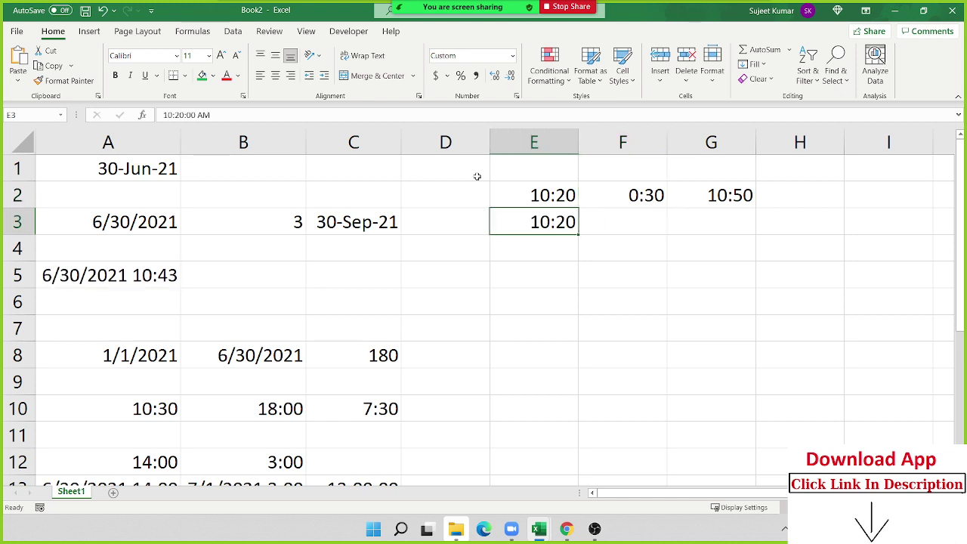
pyautogui.press('Right')
pyautogui.write('30')
pyautogui.press('Right')
pyautogui.press('Left')
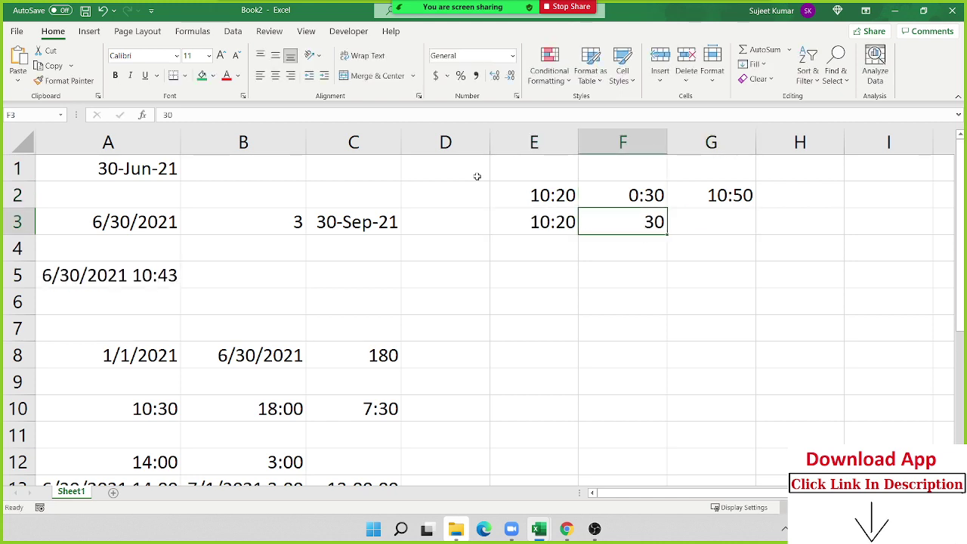
pyautogui.press('Down')
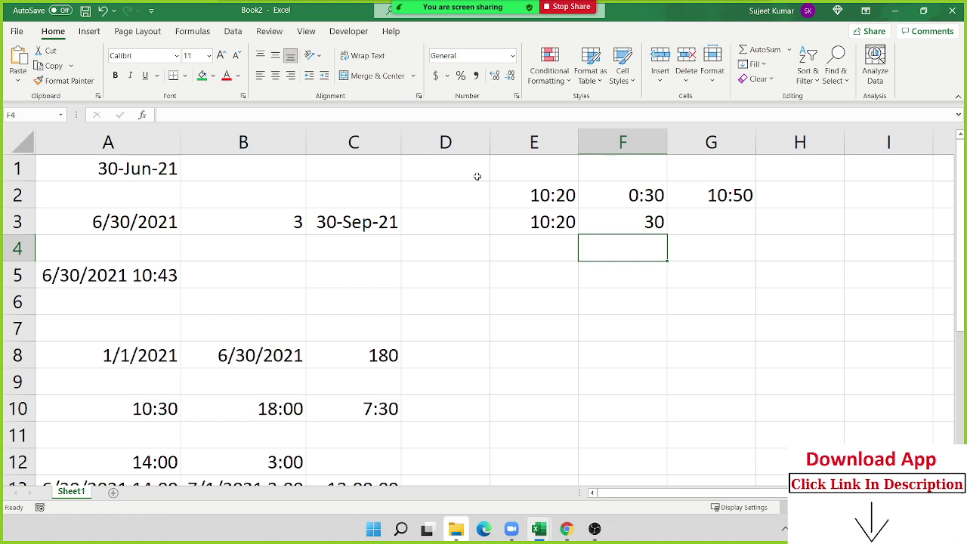
pyautogui.write('1=2')
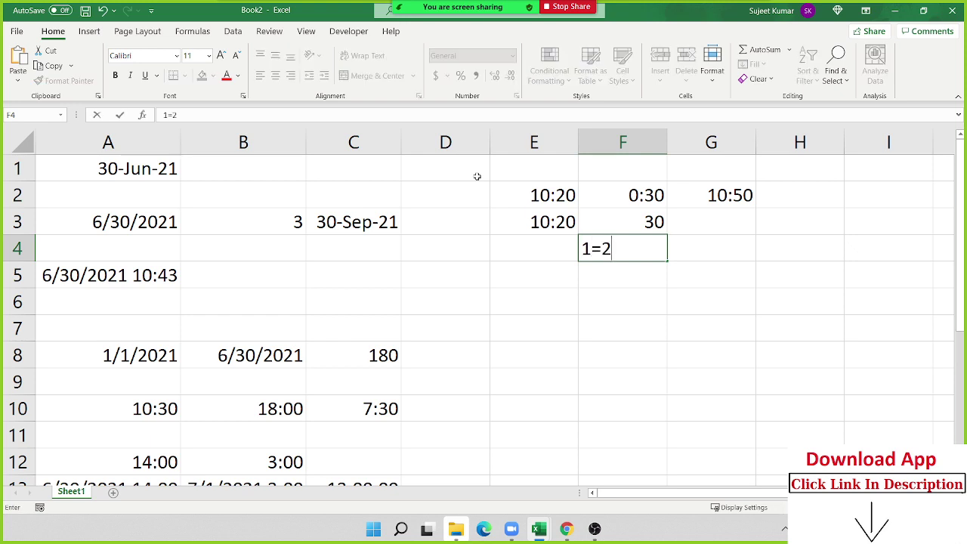
pyautogui.write('4H')
pyautogui.press('Return')
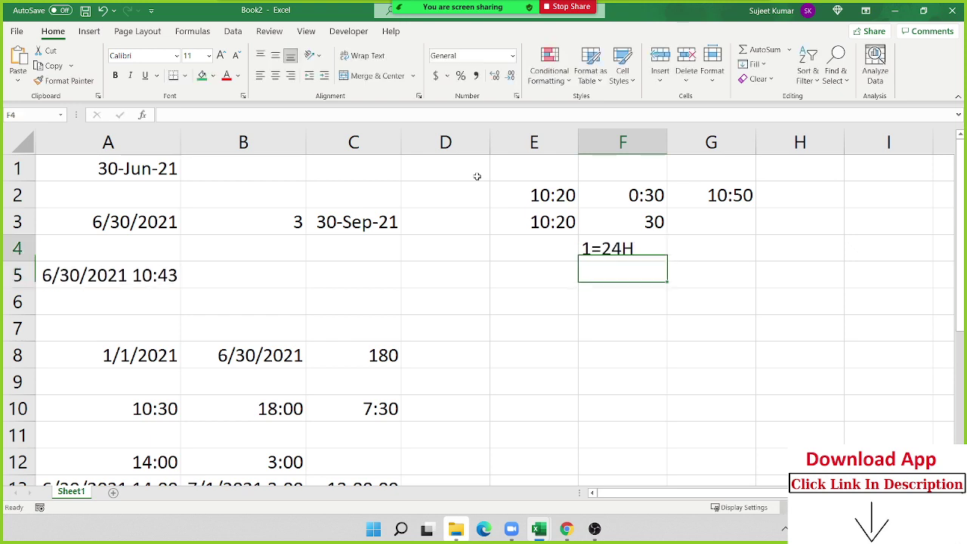
pyautogui.press('Up')
pyautogui.press('Up')
pyautogui.press('Right')
# - Enter =E3+TIME(0,30,0) in G3 to add 30 minutes to 10:20, giving 10:50
pyautogui.write('=')
pyautogui.press('Left')
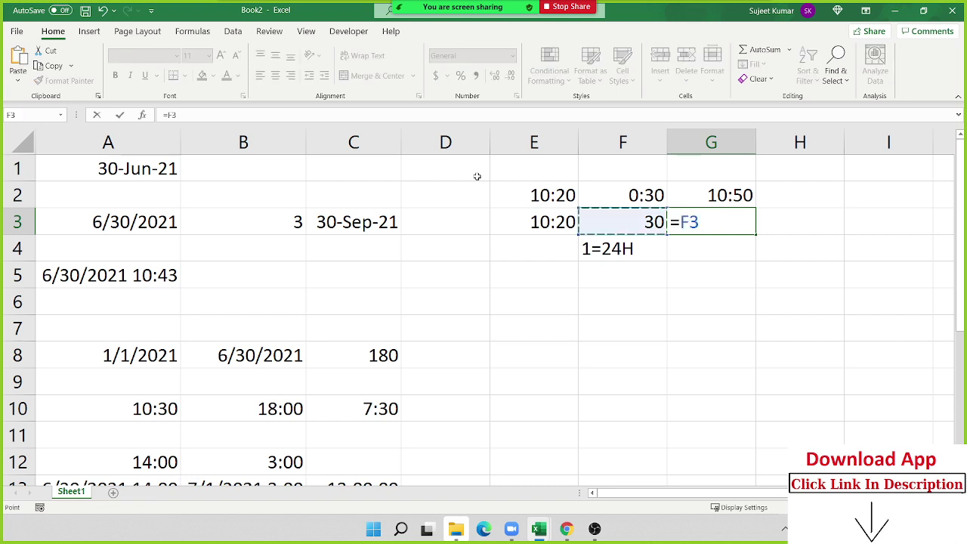
pyautogui.press('Left')
pyautogui.write('+tim')
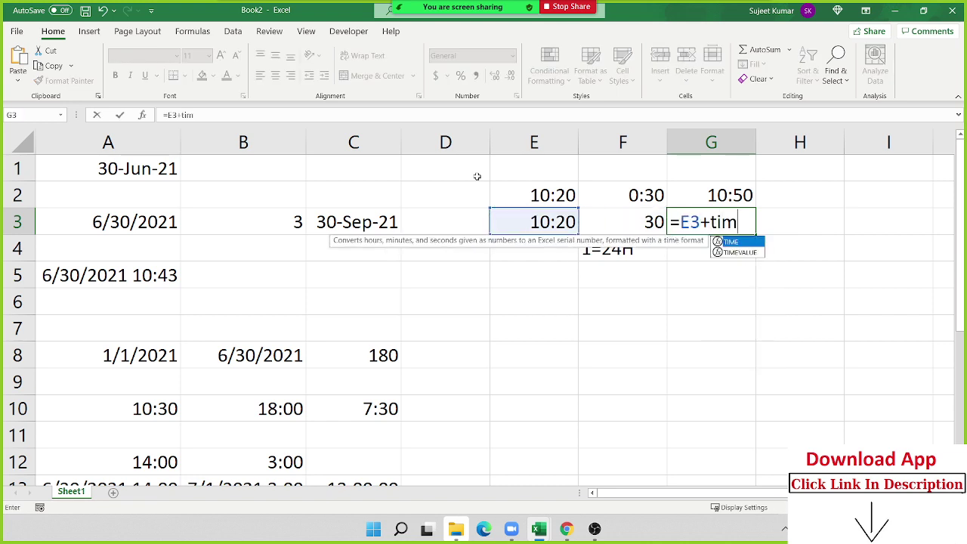
pyautogui.write('e')
pyautogui.press('Tab')
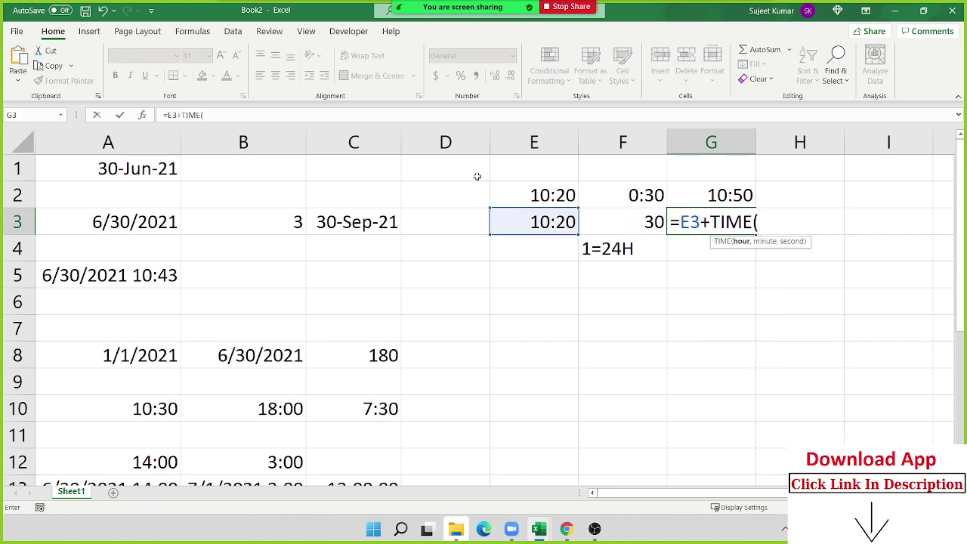
pyautogui.write('0,')
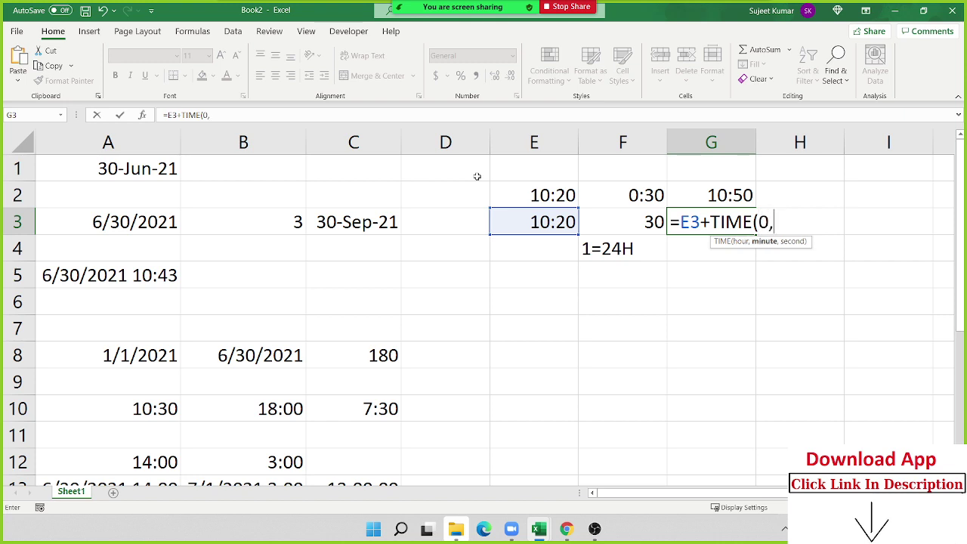
pyautogui.write('30,')
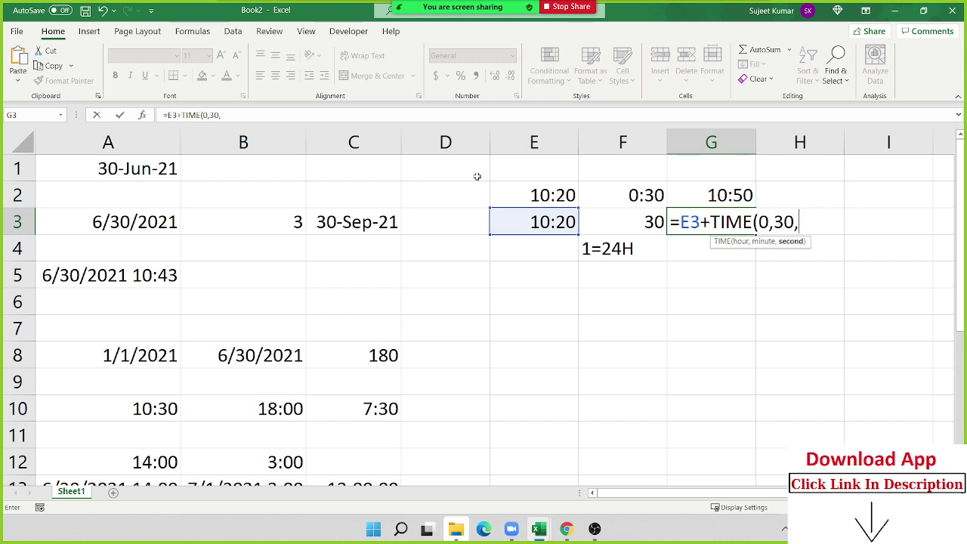
pyautogui.write('0)')
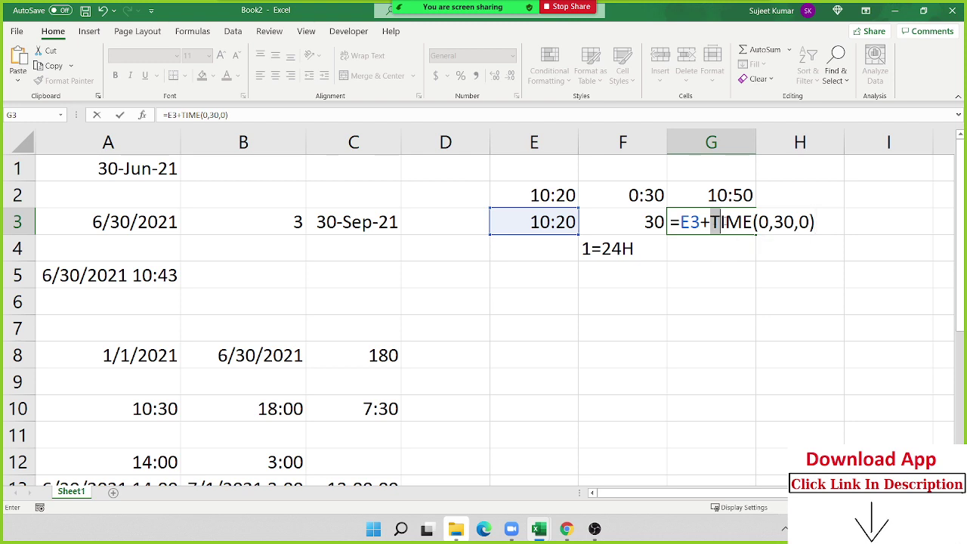
pyautogui.moveTo(711, 221); pyautogui.dragTo(818, 220)
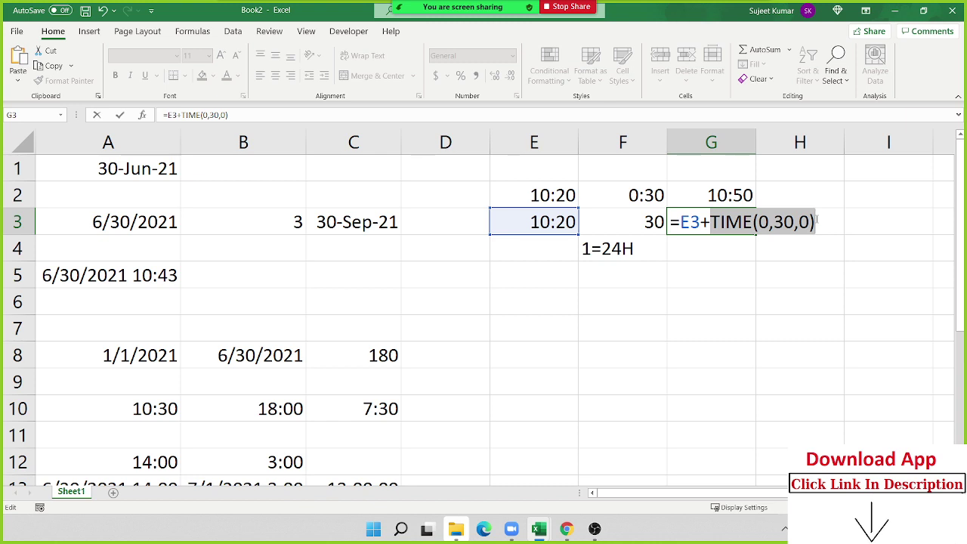
pyautogui.press('Return')
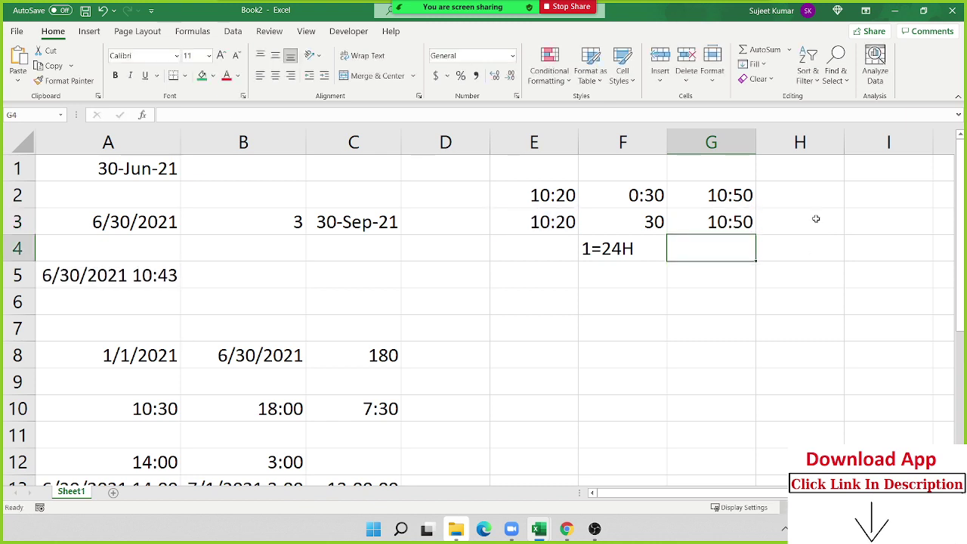
pyautogui.press('Up')
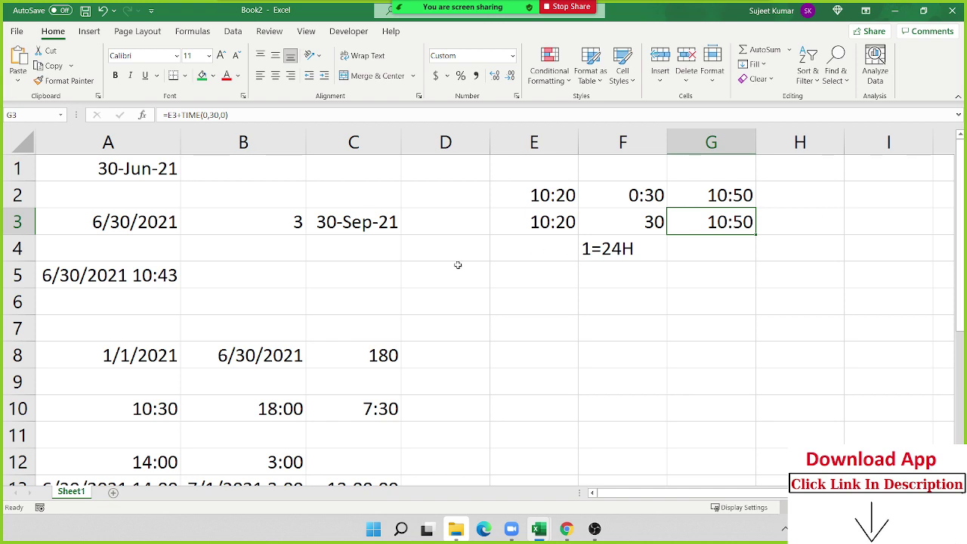
pyautogui.scroll(-2, 458, 265)
pyautogui.scroll(-5, 457, 264)
pyautogui.scroll(1, 457, 264)
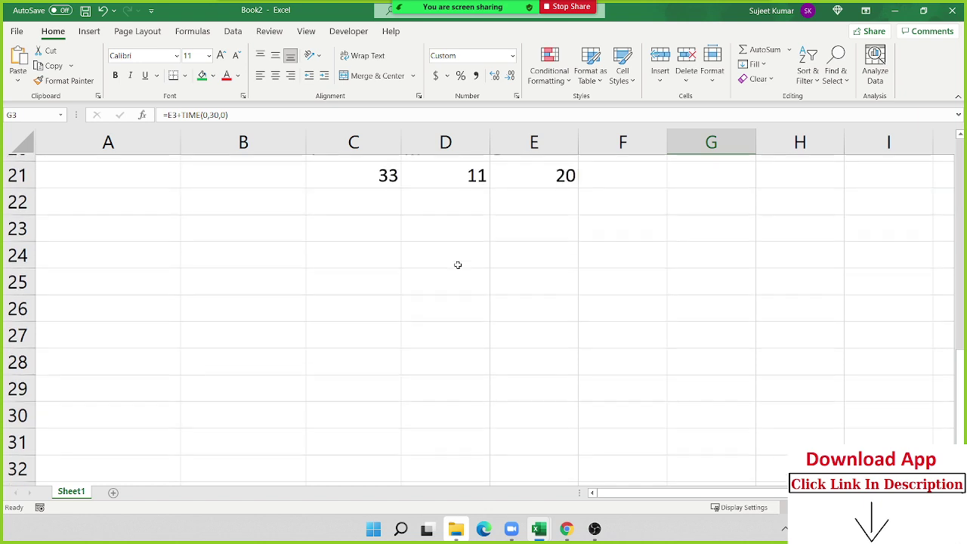
pyautogui.scroll(7, 458, 264)
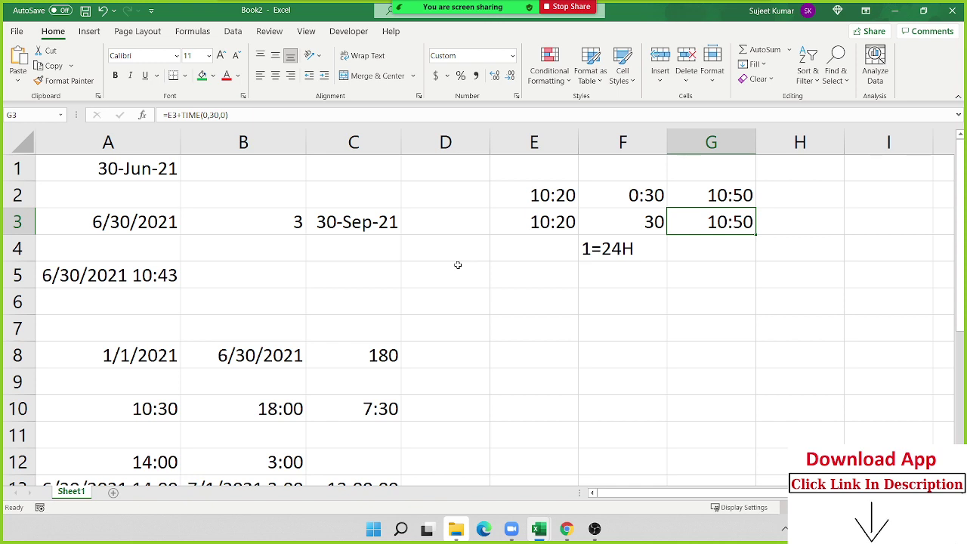
pyautogui.click(398, 244)
pyautogui.moveTo(567, 371); pyautogui.dragTo(74, 146)
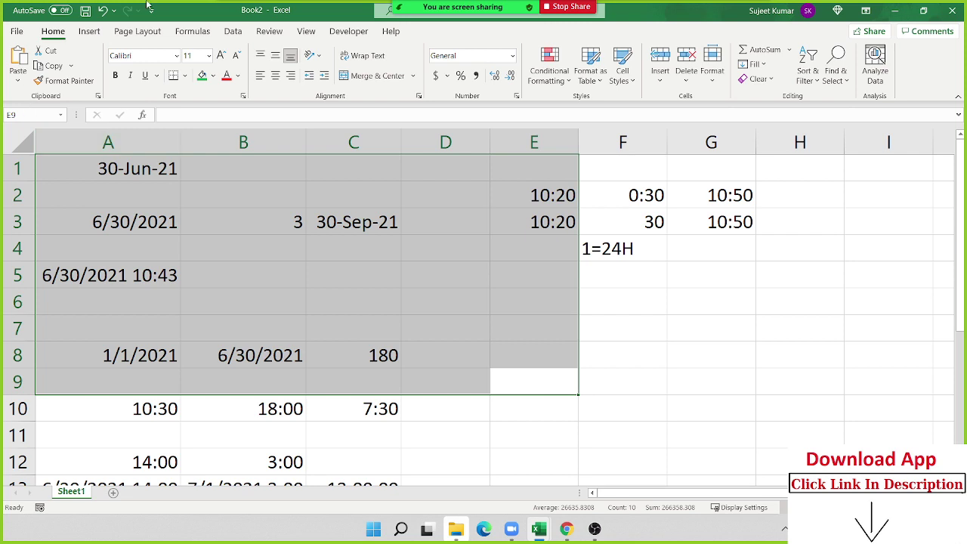
# - End the Zoom meeting for all participants, then show the hidden taskbar tray icons
pyautogui.moveTo(483, 4)
pyautogui.click(761, 11)
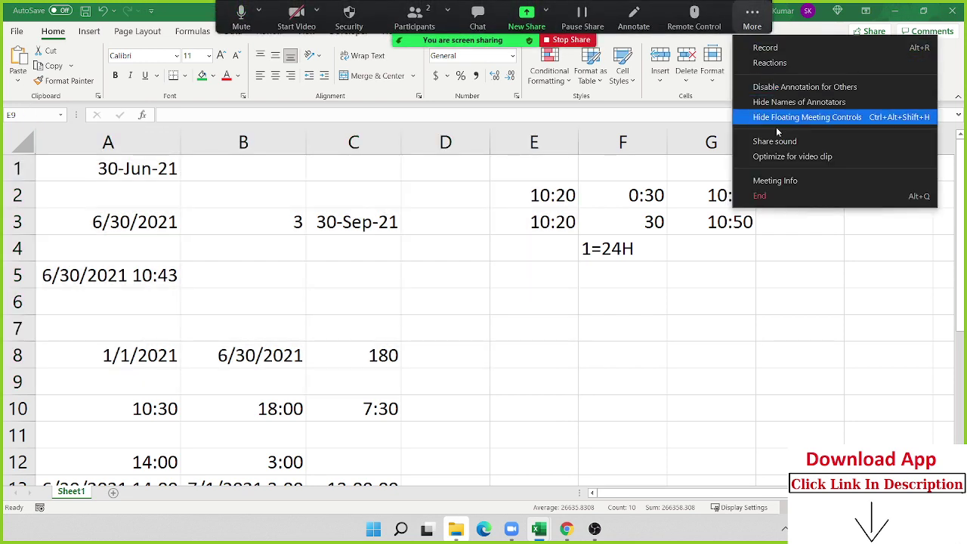
pyautogui.click(784, 198)
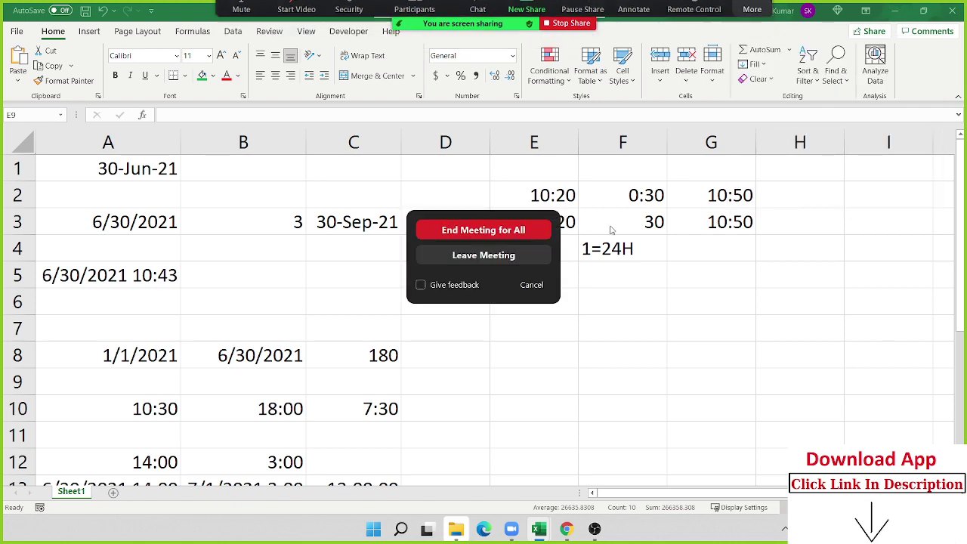
pyautogui.click(524, 229)
pyautogui.click(783, 533)
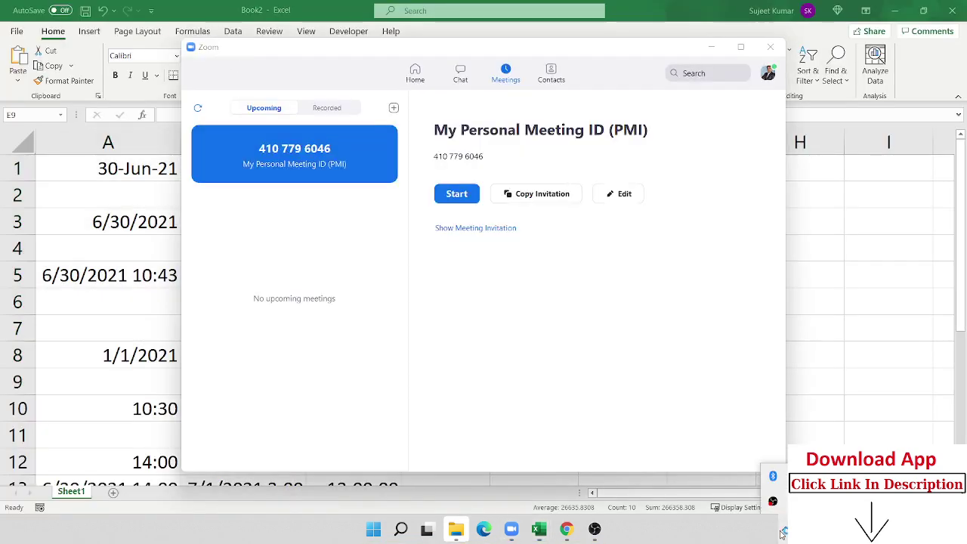